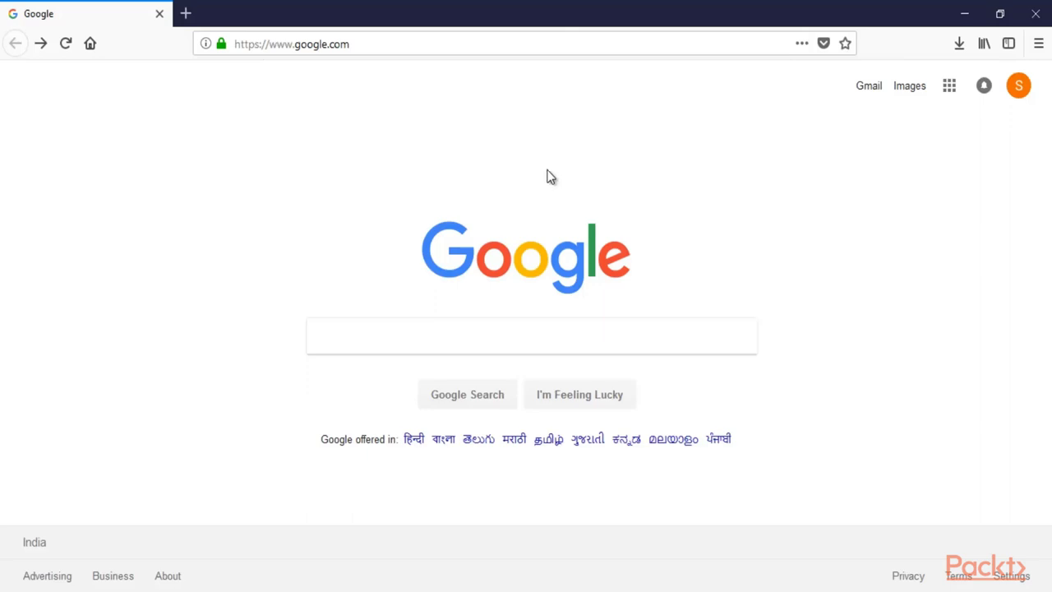
Search Google for 'download dex2jar tool' and zoom the results page to 120%
{"action": "left_click", "coordinate": [391, 340]}
{"action": "type", "text": "do"}
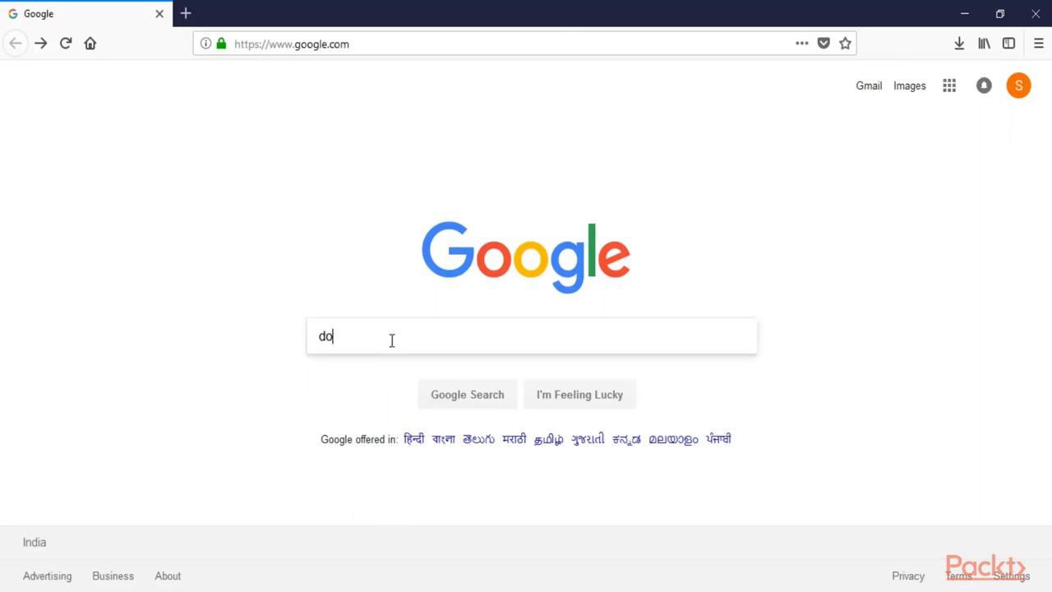
{"action": "type", "text": "wnload de"}
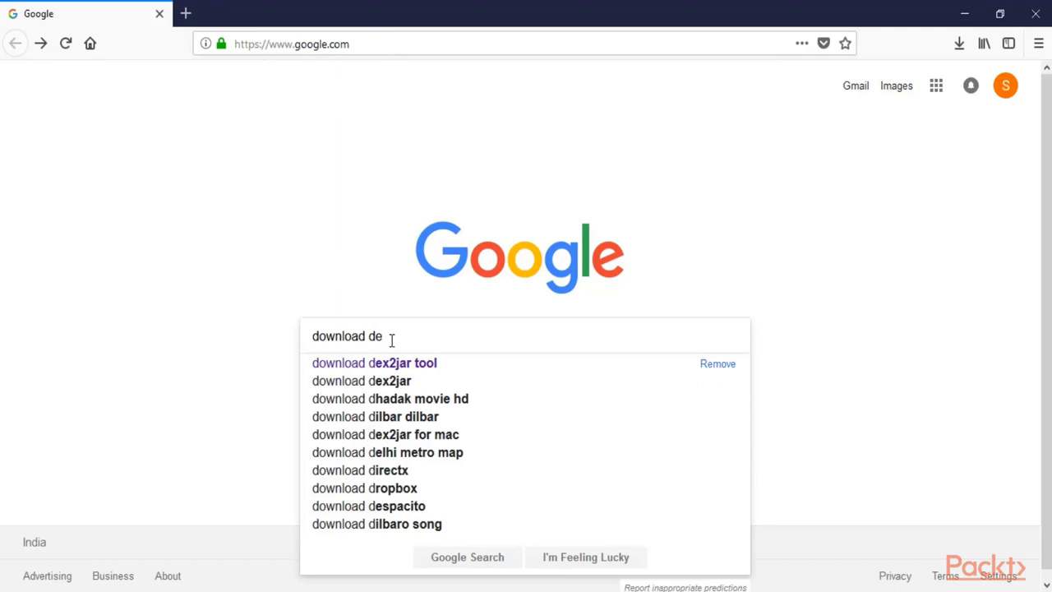
{"action": "type", "text": "x2jar tool"}
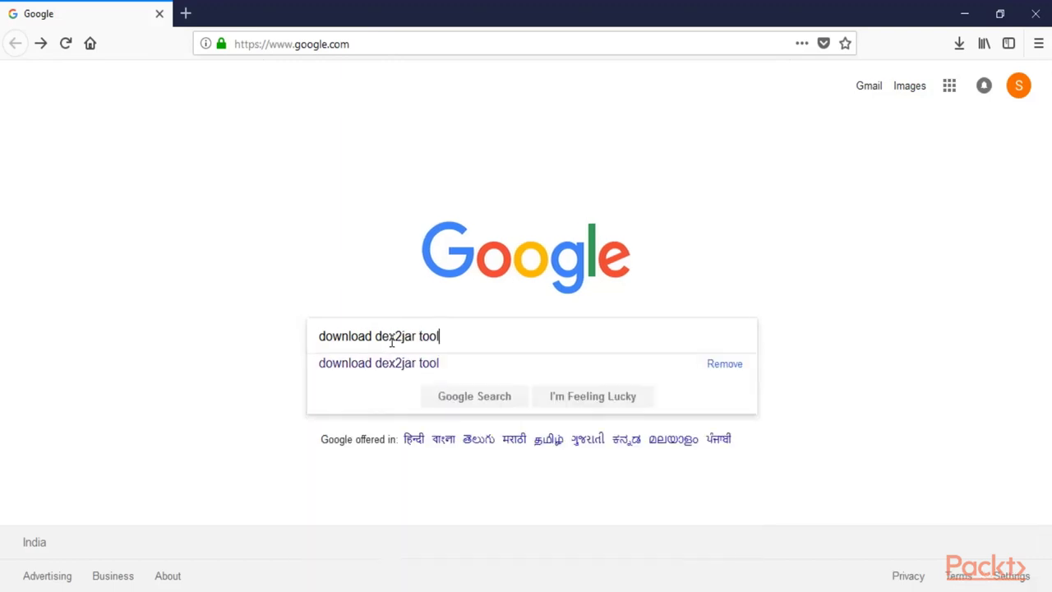
{"action": "key", "text": "Return"}
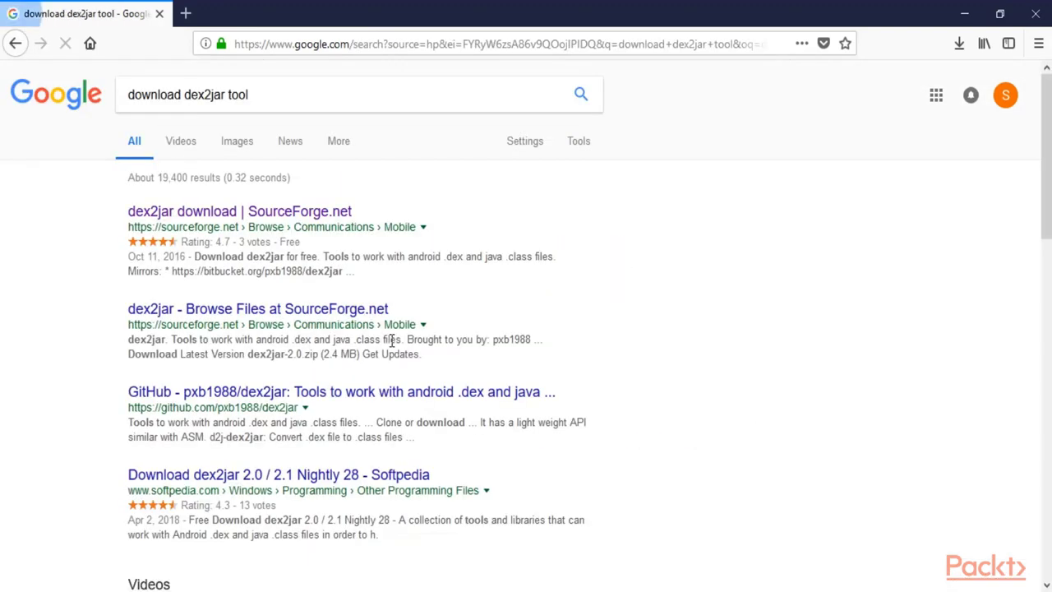
{"action": "key", "text": "ctrl+plus"}
{"action": "key", "text": "ctrl+plus"}
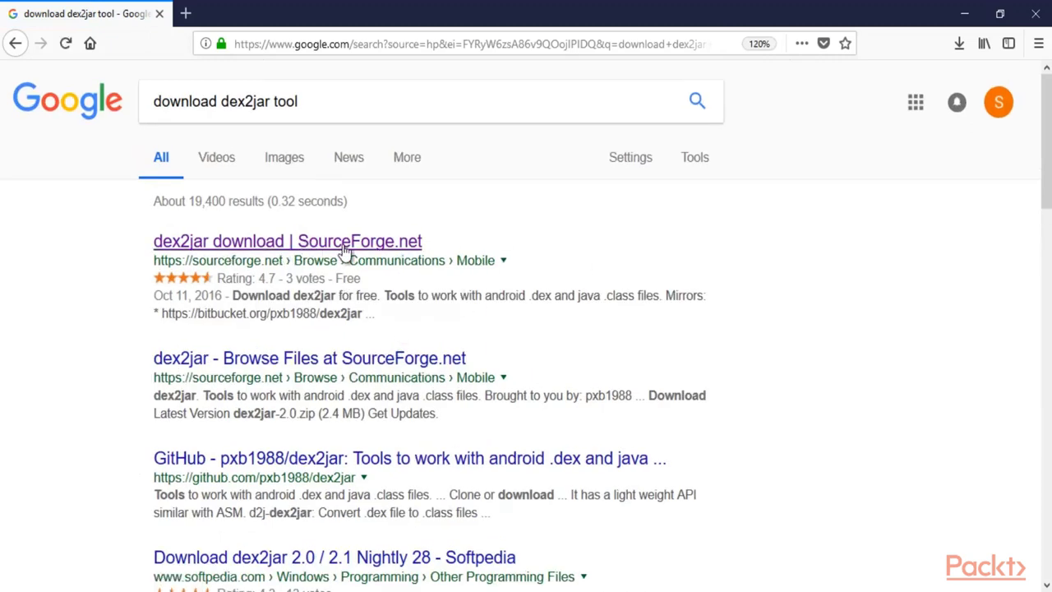
Download dex2jar-2.0.zip from the SourceForge page and reveal it in the Downloads folder
{"action": "left_click", "coordinate": [298, 248]}
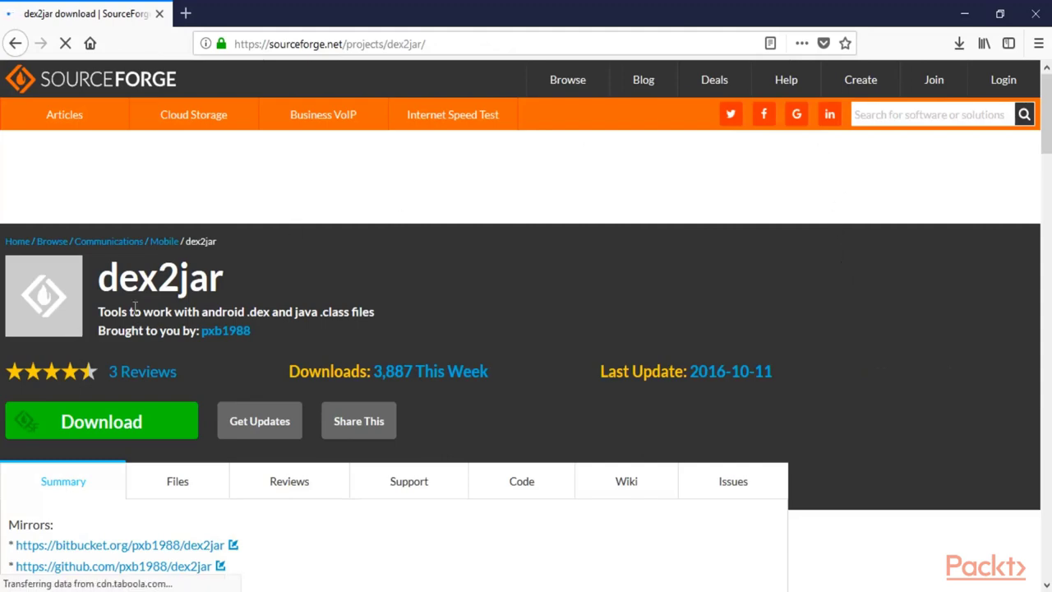
{"action": "scroll", "coordinate": [370, 263], "scroll_direction": "down", "scroll_amount": 5}
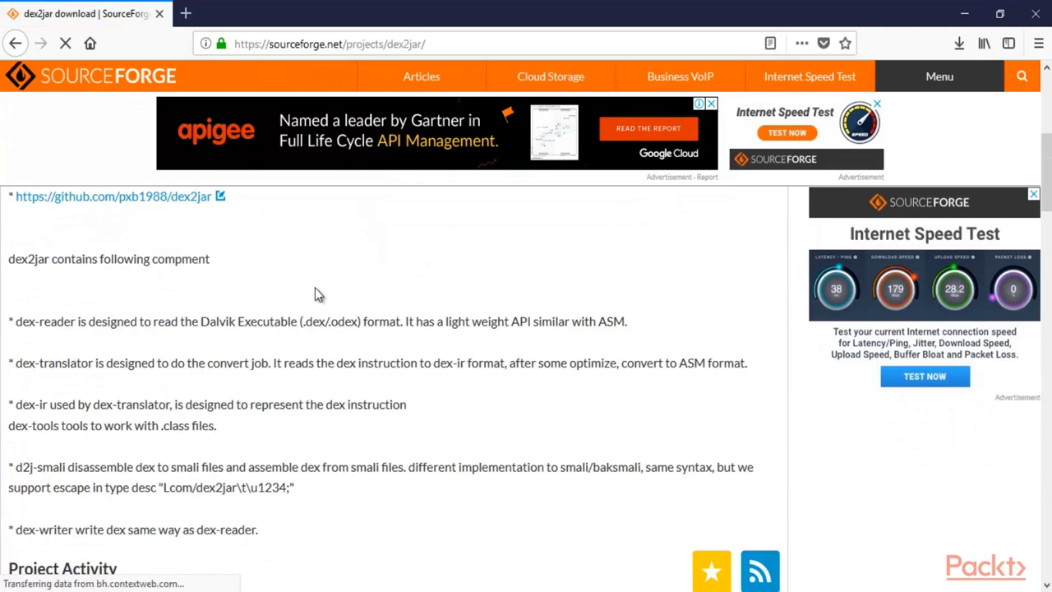
{"action": "scroll", "coordinate": [314, 288], "scroll_direction": "up", "scroll_amount": 5}
{"action": "left_click", "coordinate": [73, 438]}
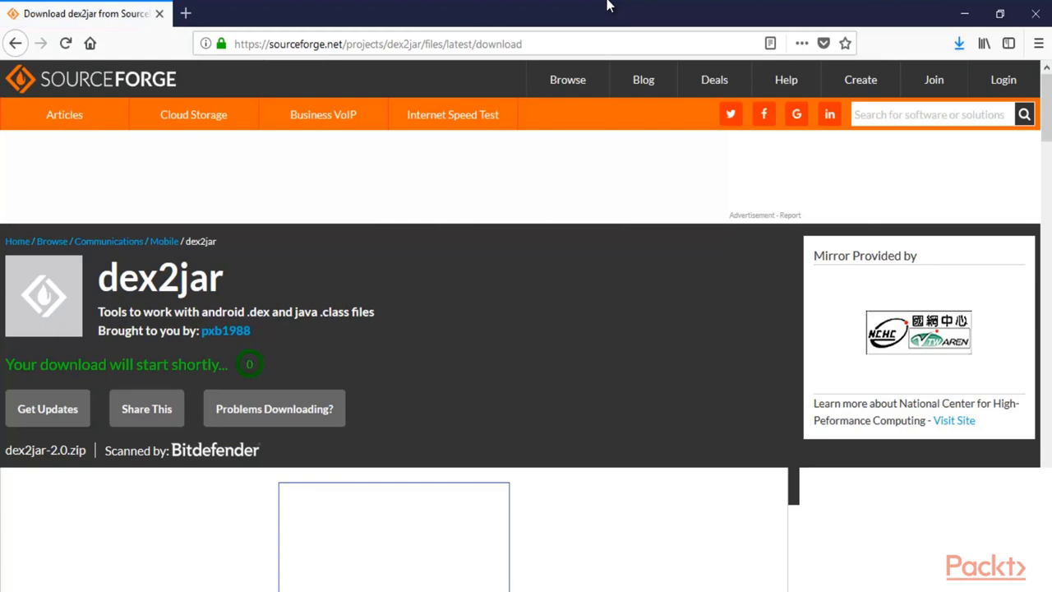
{"action": "left_click", "coordinate": [957, 45]}
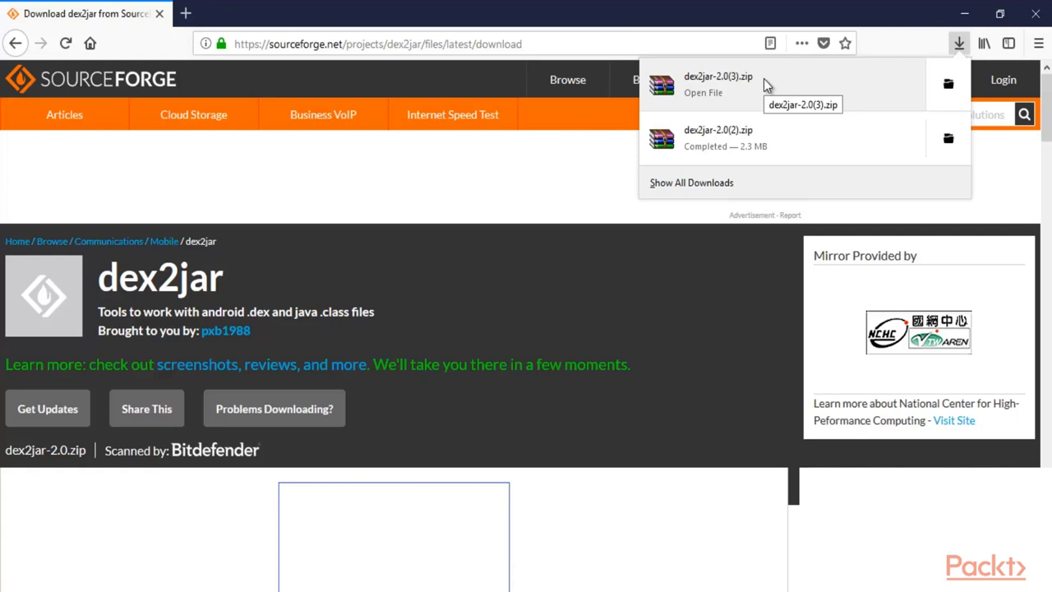
{"action": "left_click", "coordinate": [948, 84]}
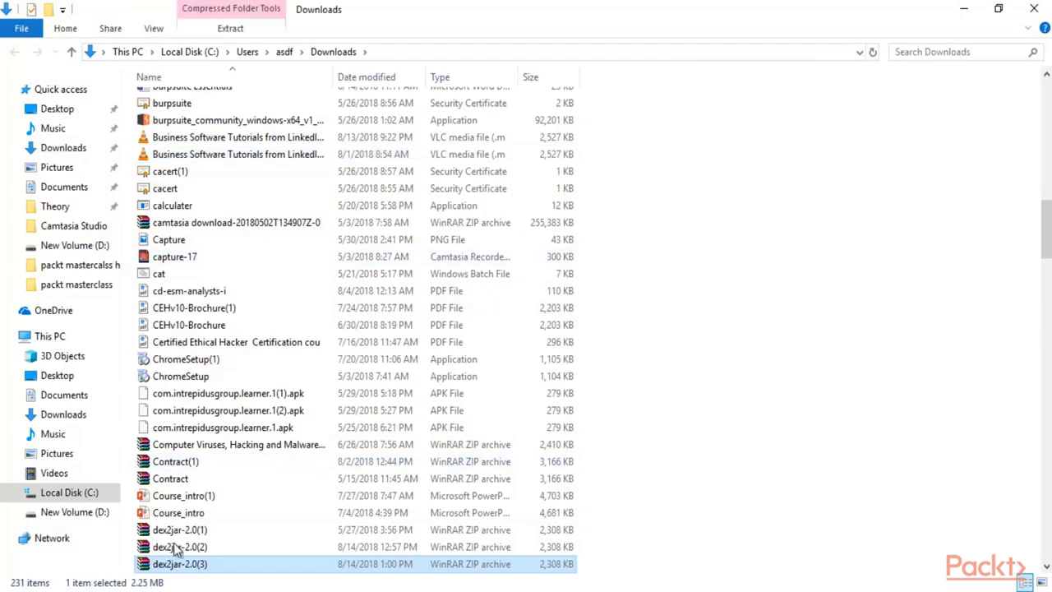
Copy the dex2jar-2.0(3) zip and go to the user's home folder on Local Disk (C:)
{"action": "right_click", "coordinate": [191, 564]}
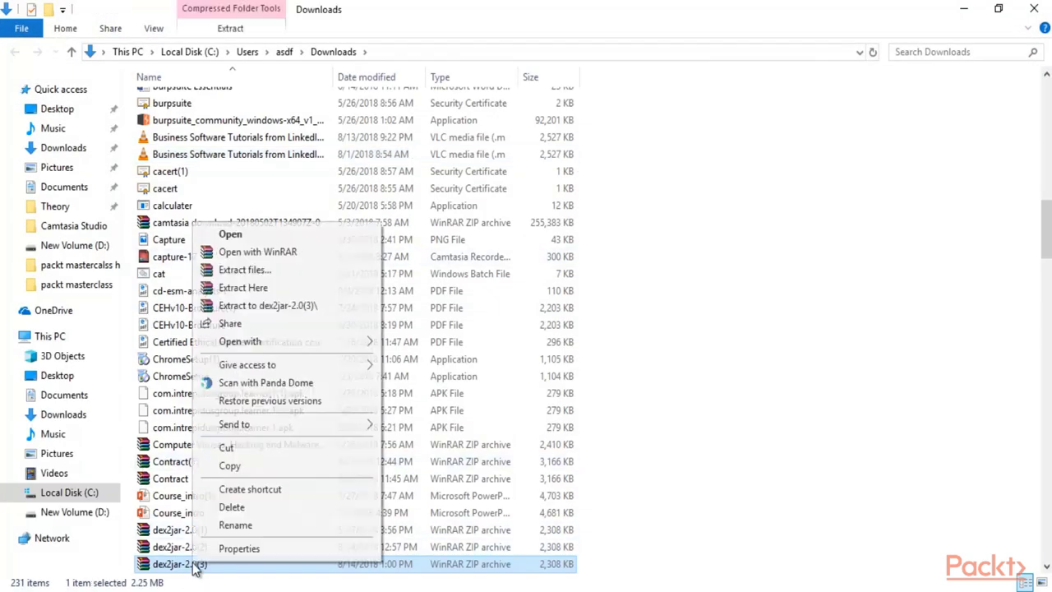
{"action": "left_click", "coordinate": [236, 465]}
{"action": "left_click", "coordinate": [82, 511]}
{"action": "left_click", "coordinate": [80, 492]}
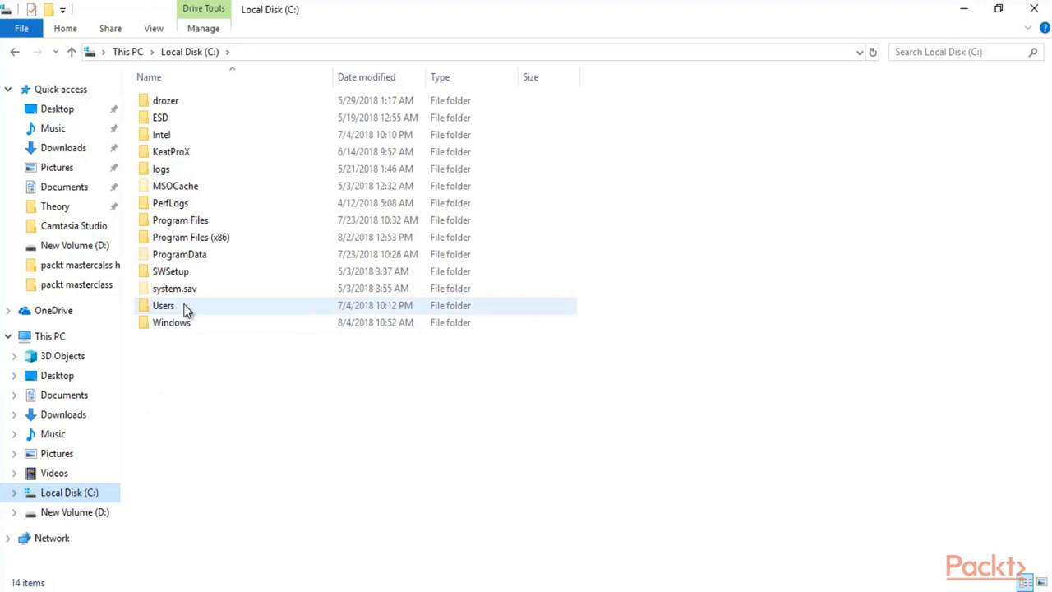
{"action": "double_click", "coordinate": [188, 309]}
{"action": "left_click", "coordinate": [178, 105]}
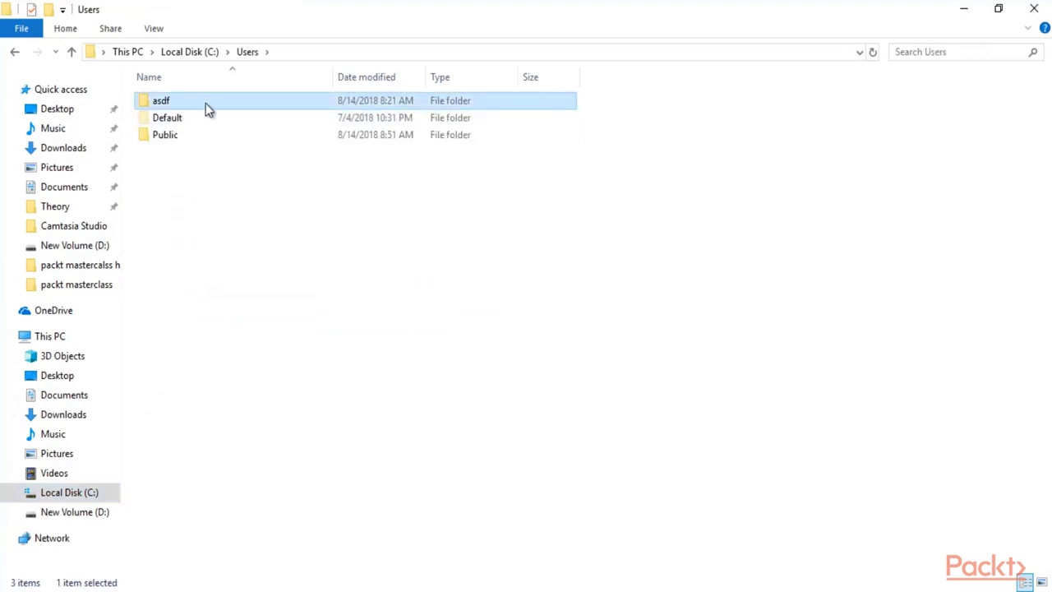
{"action": "double_click", "coordinate": [192, 101]}
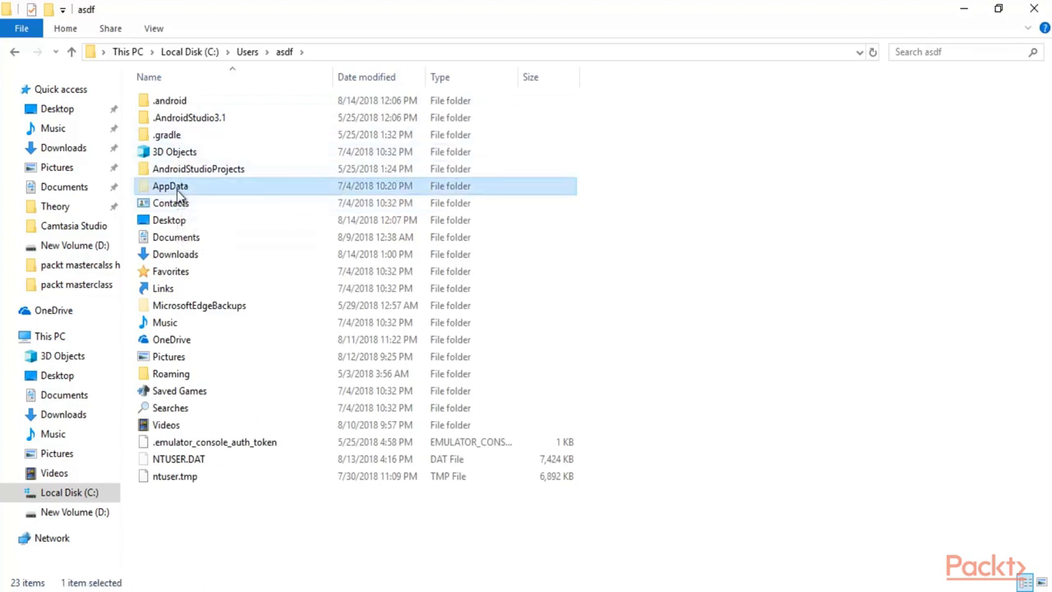
Navigate through AppData, Local, Android and Sdk into the platform-tools folder
{"action": "double_click", "coordinate": [176, 187]}
{"action": "double_click", "coordinate": [185, 124]}
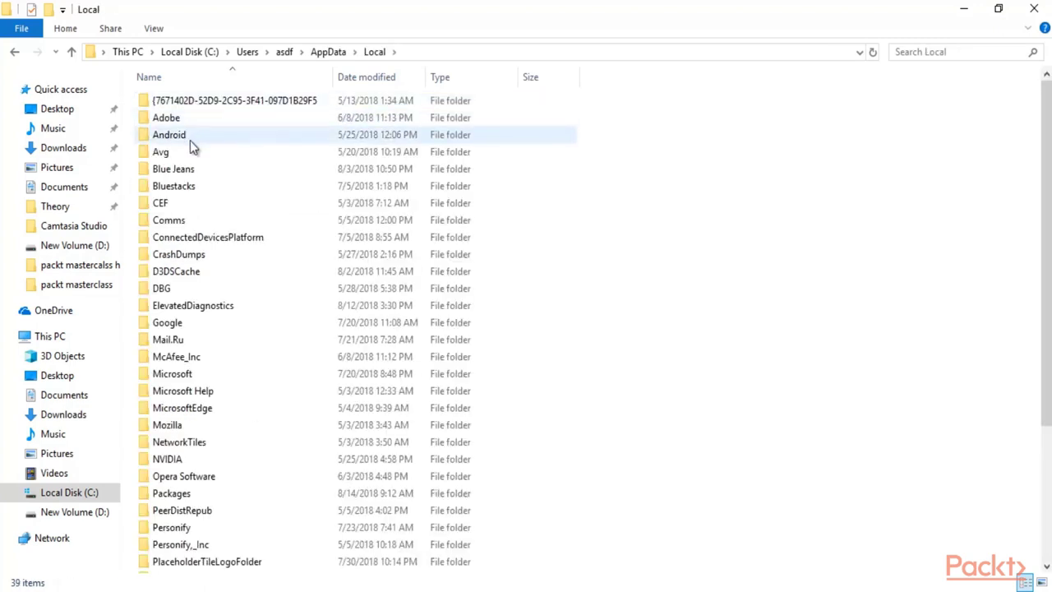
{"action": "double_click", "coordinate": [185, 140]}
{"action": "double_click", "coordinate": [209, 108]}
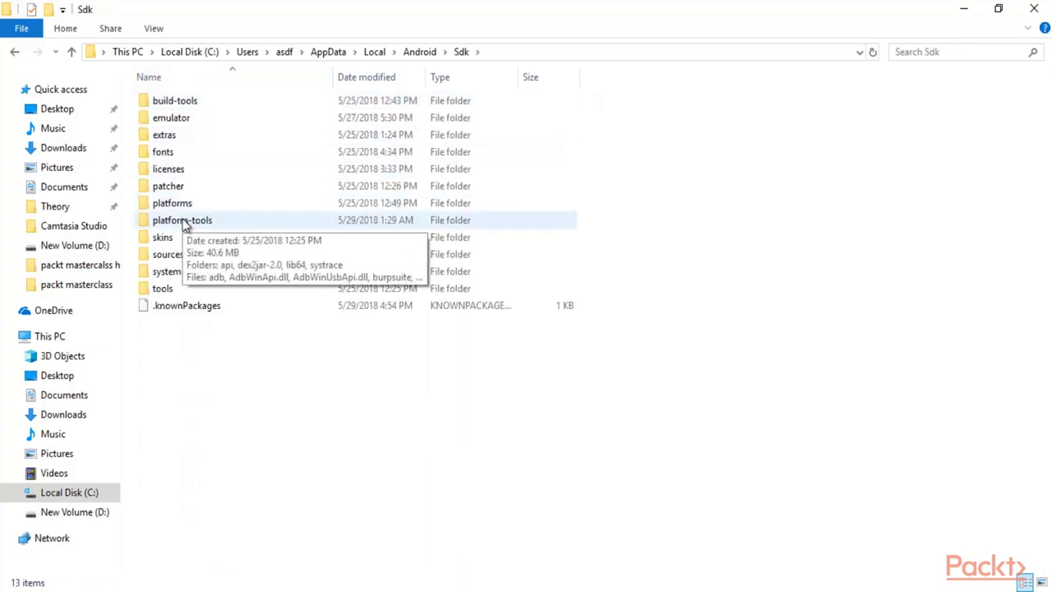
{"action": "double_click", "coordinate": [184, 222]}
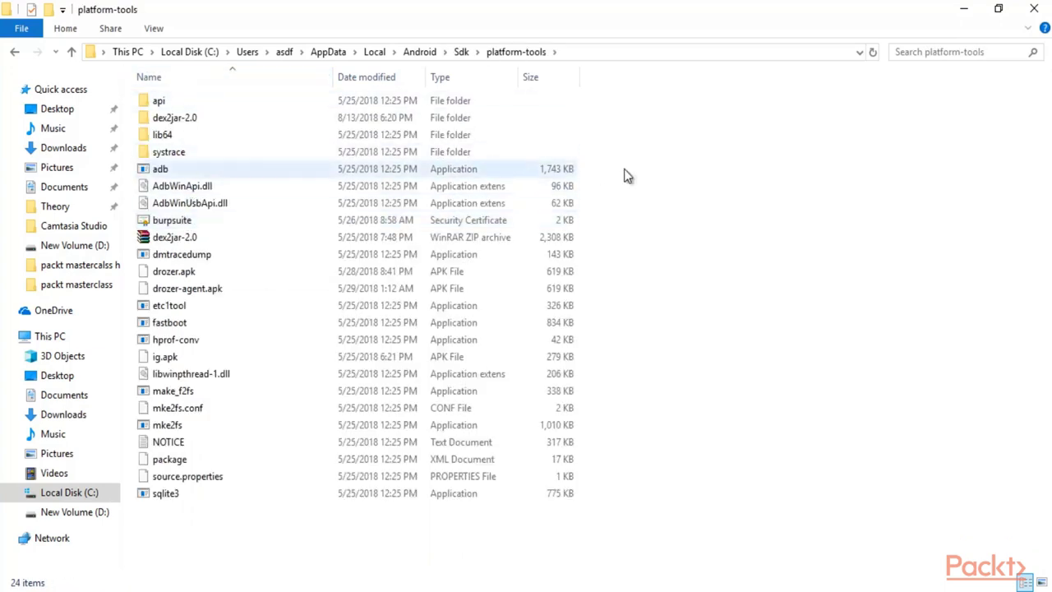
Open the already-extracted dex2jar-2.0 folder in platform-tools instead of pasting or extracting
{"action": "right_click", "coordinate": [644, 175]}
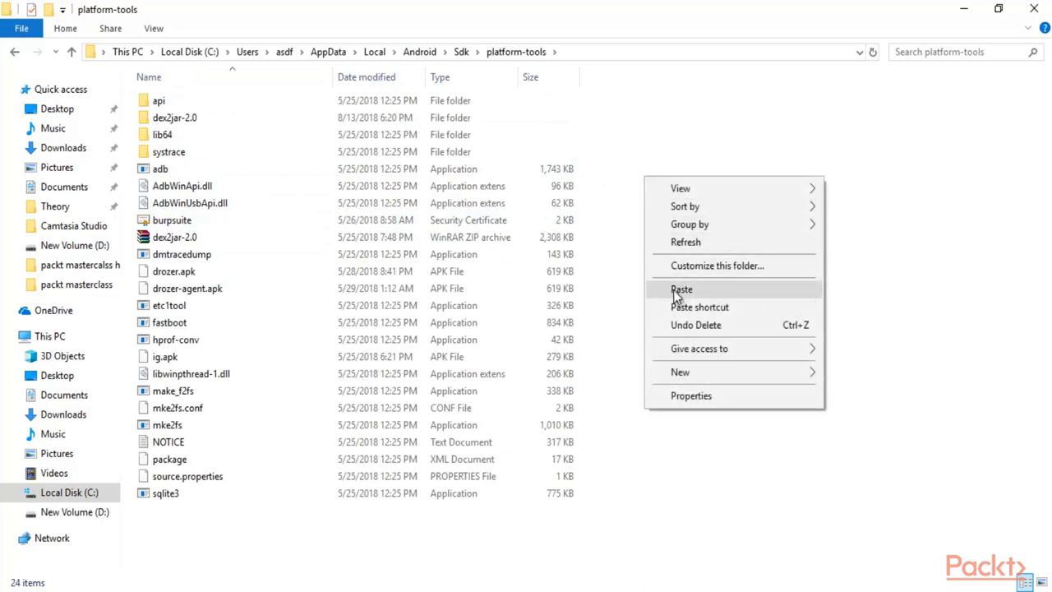
{"action": "left_click", "coordinate": [620, 134]}
{"action": "left_click", "coordinate": [197, 238]}
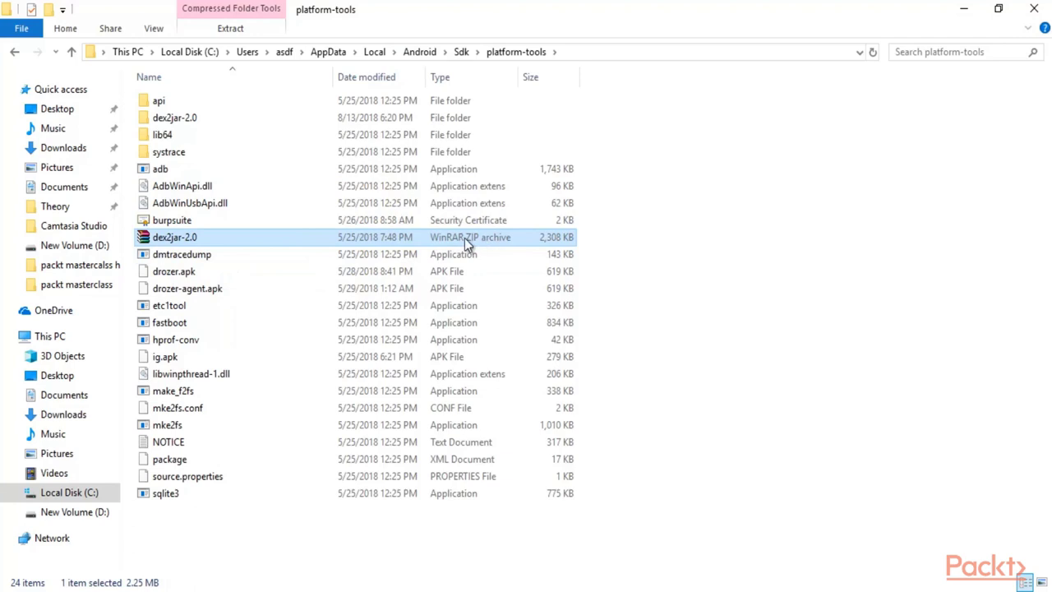
{"action": "right_click", "coordinate": [216, 236]}
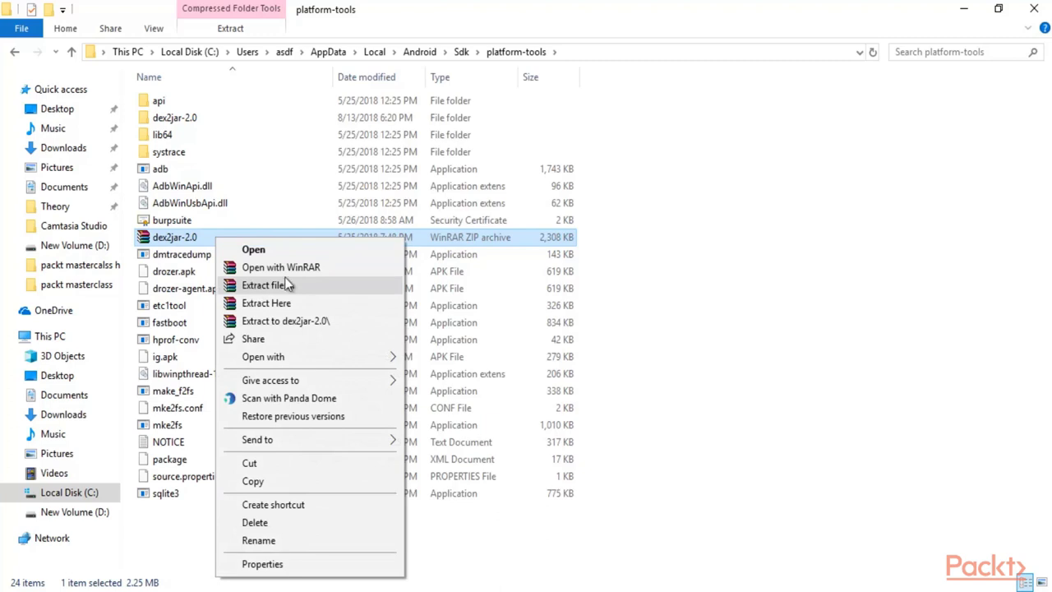
{"action": "left_click", "coordinate": [652, 237]}
{"action": "left_click", "coordinate": [208, 124]}
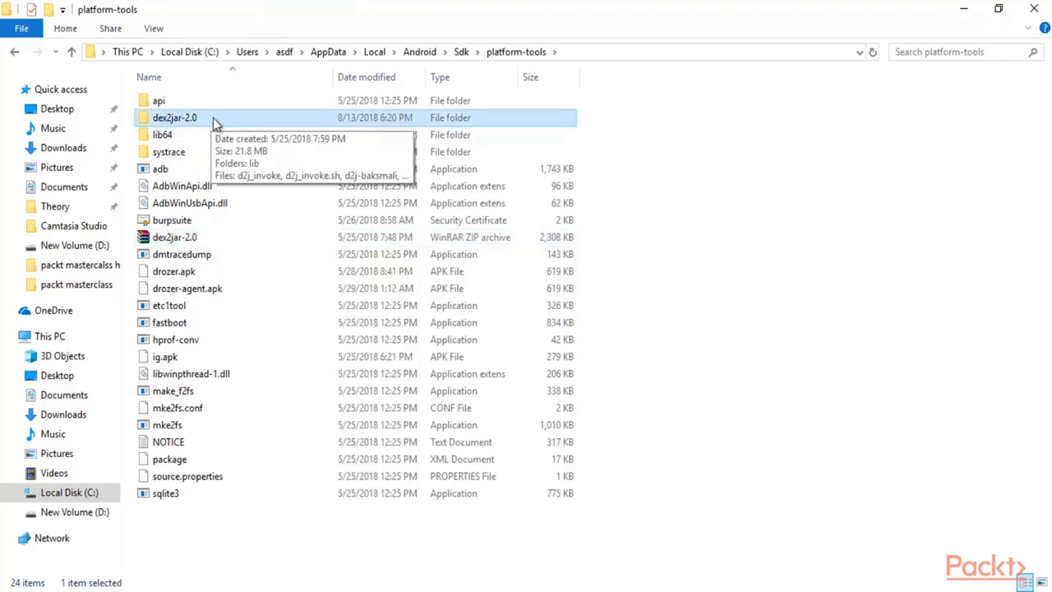
{"action": "double_click", "coordinate": [199, 117]}
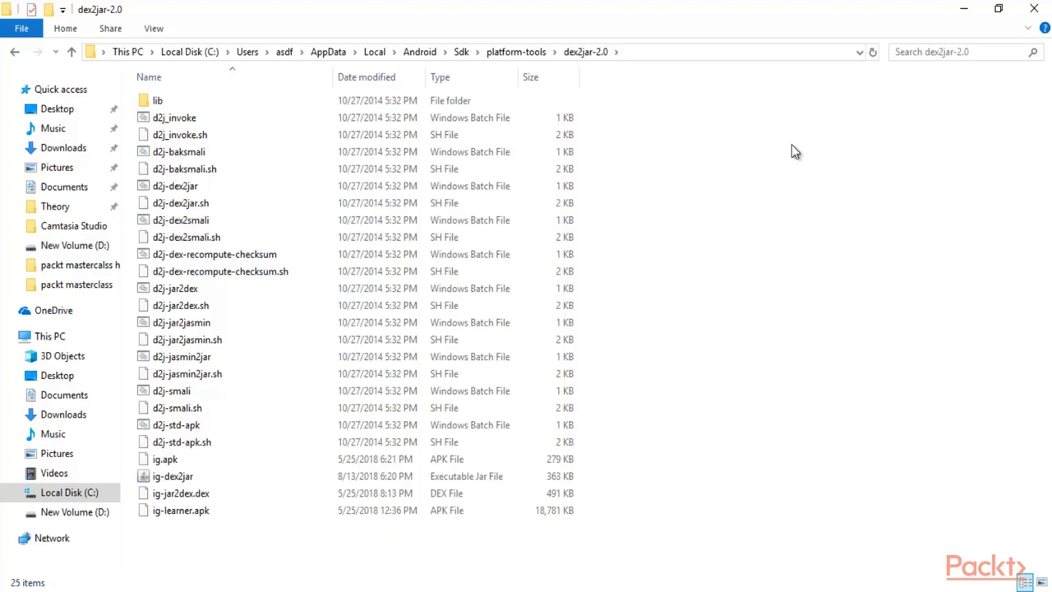
Delete the old ig-dex2jar jar file from dex2jar-2.0, keeping ig.apk
{"action": "right_click", "coordinate": [738, 177]}
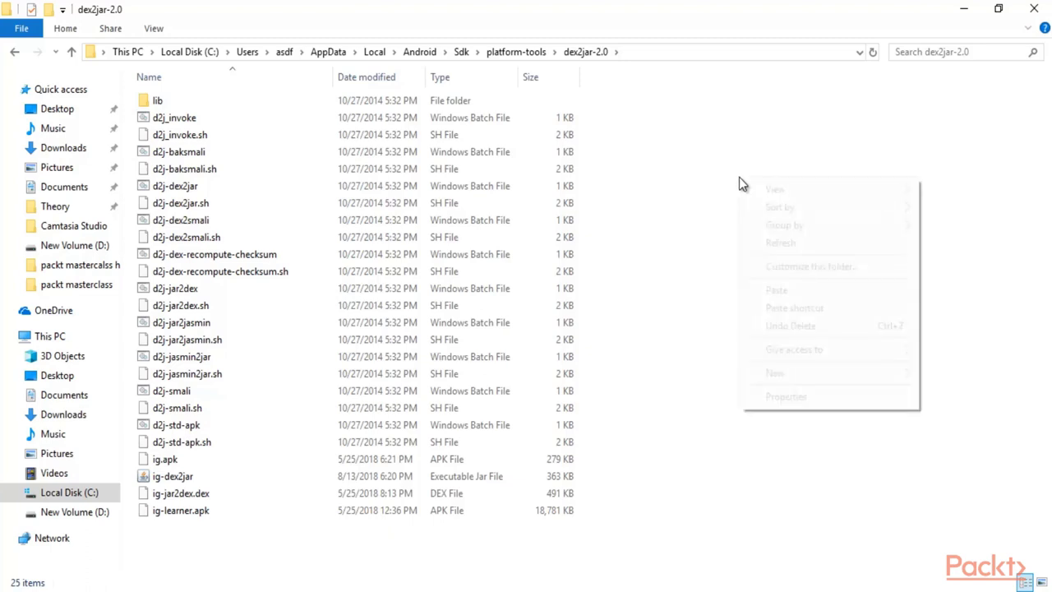
{"action": "left_click", "coordinate": [665, 151]}
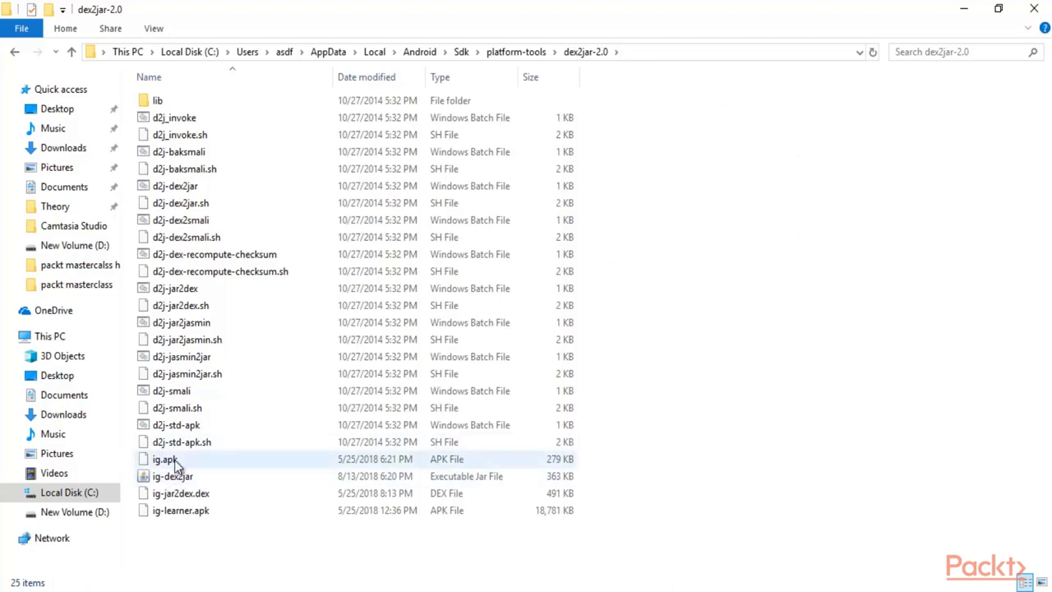
{"action": "left_click", "coordinate": [173, 462]}
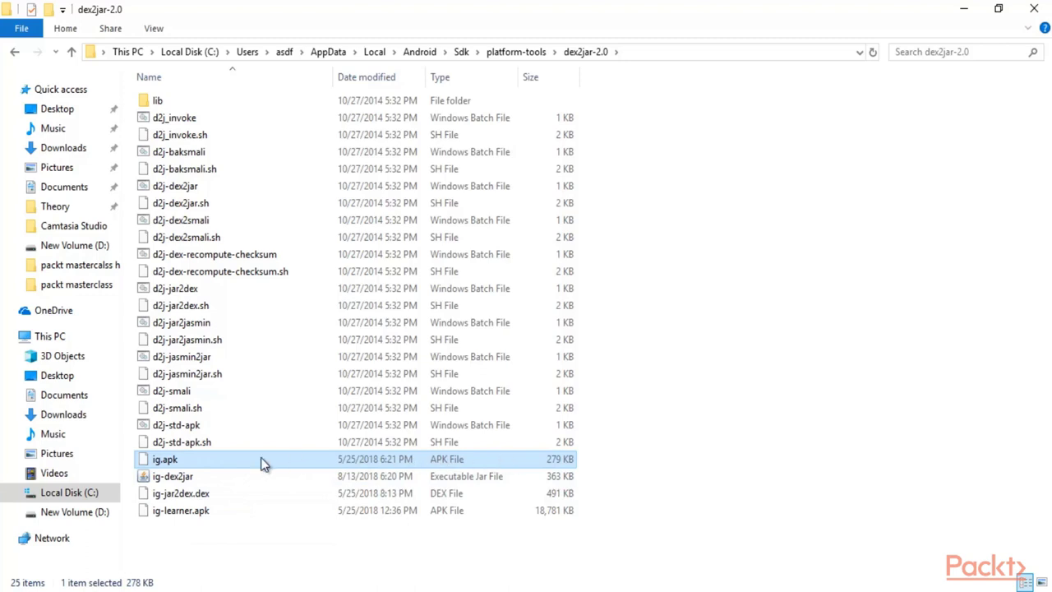
{"action": "left_click", "coordinate": [824, 307]}
{"action": "left_click", "coordinate": [275, 479]}
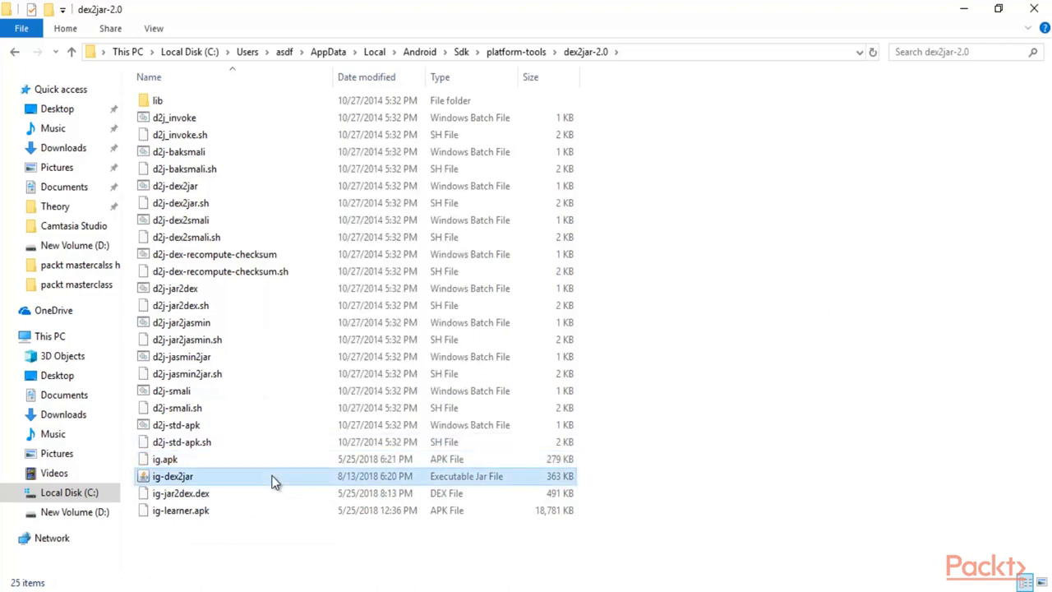
{"action": "key", "text": "Delete"}
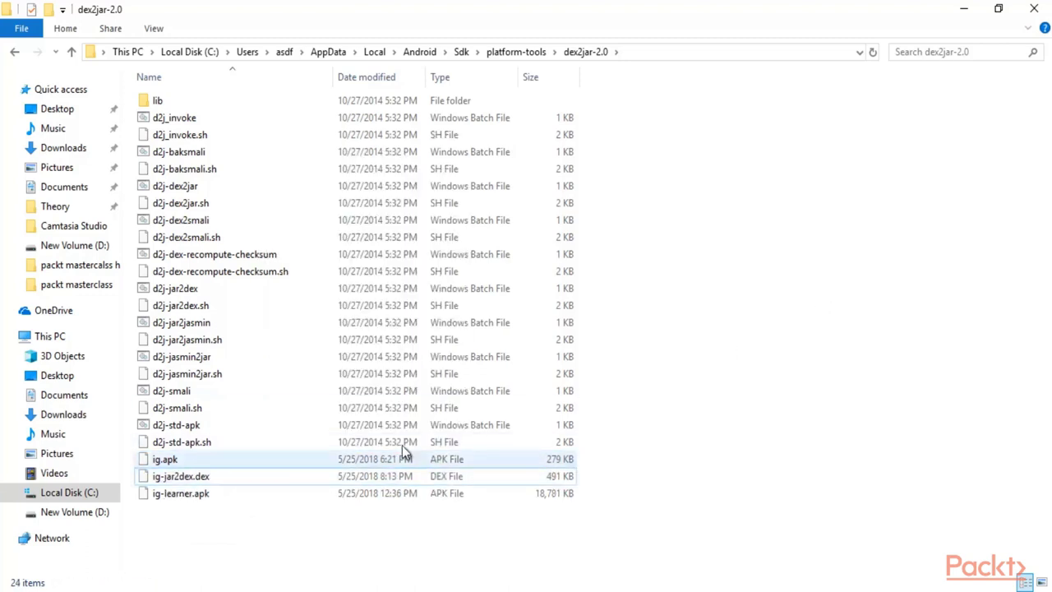
{"action": "left_click", "coordinate": [177, 463]}
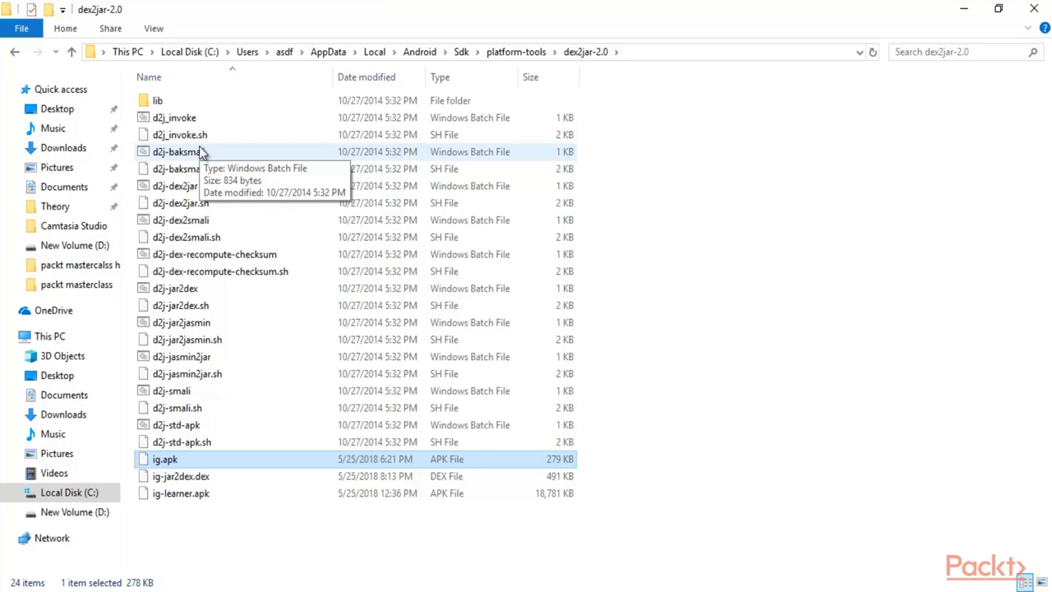
Go back to platform-tools, reopen the dex2jar-2.0 folder and select ig.apk
{"action": "left_click", "coordinate": [525, 55]}
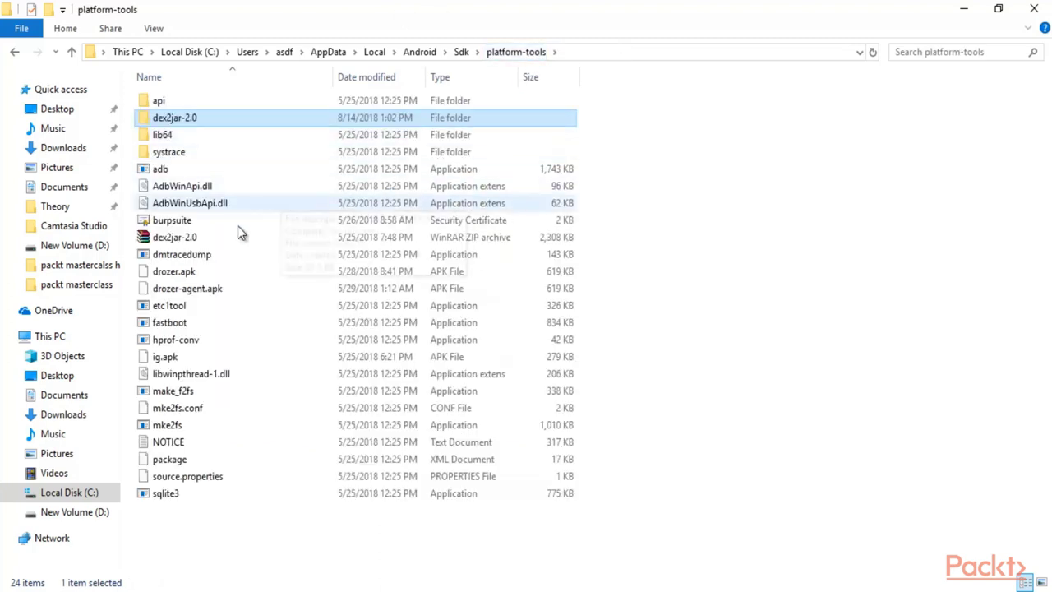
{"action": "right_click", "coordinate": [211, 243]}
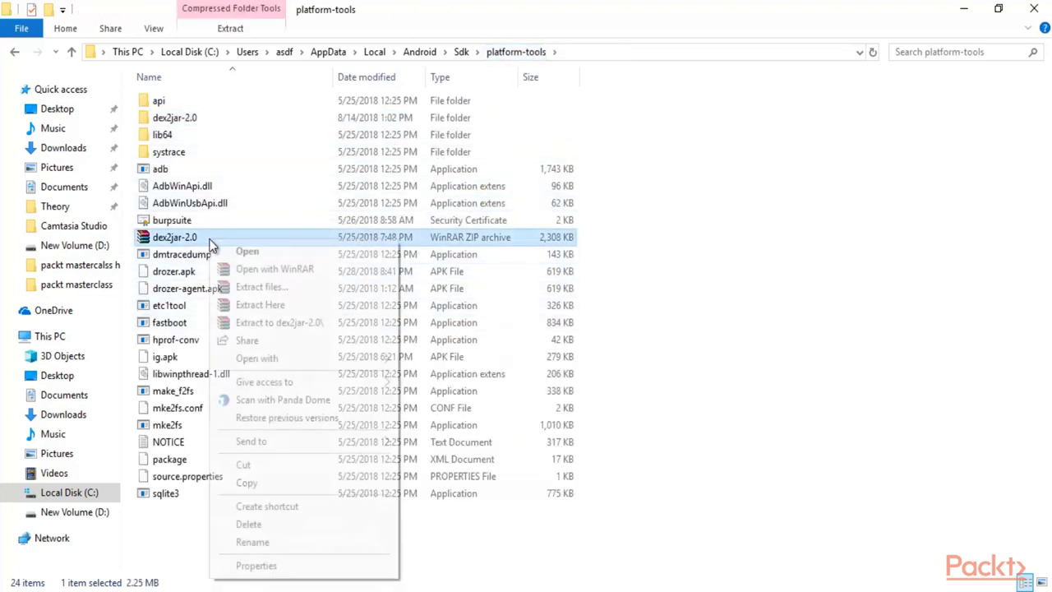
{"action": "left_click", "coordinate": [176, 121]}
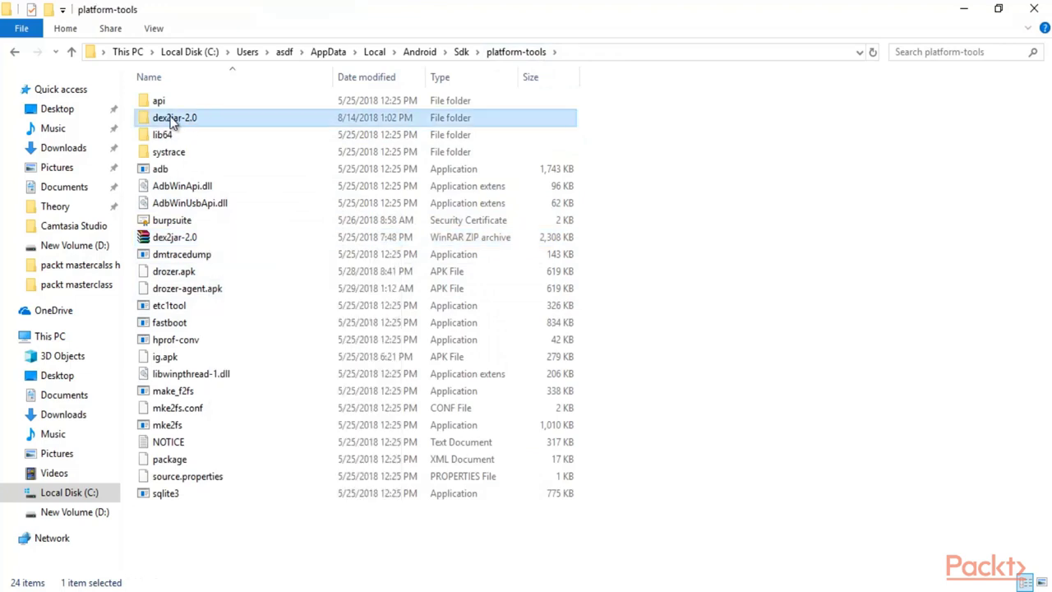
{"action": "double_click", "coordinate": [201, 117]}
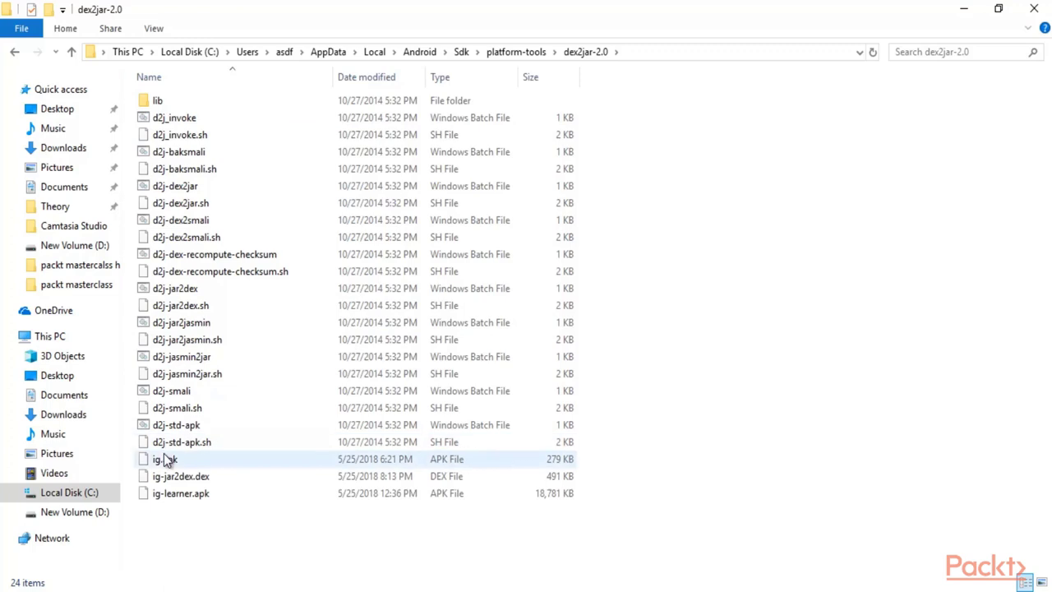
{"action": "left_click", "coordinate": [204, 463]}
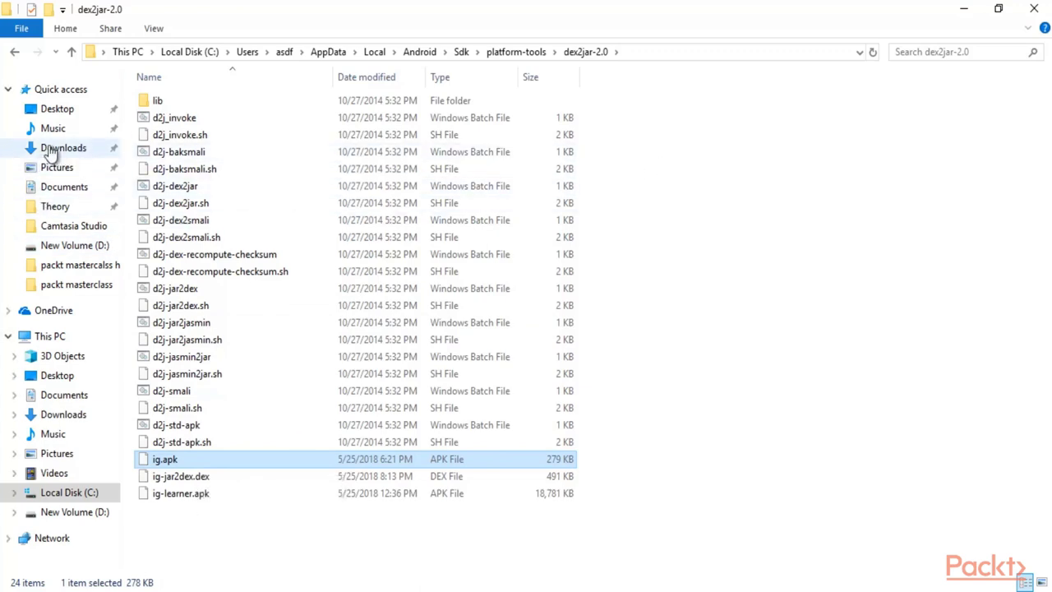
{"action": "left_click", "coordinate": [703, 104]}
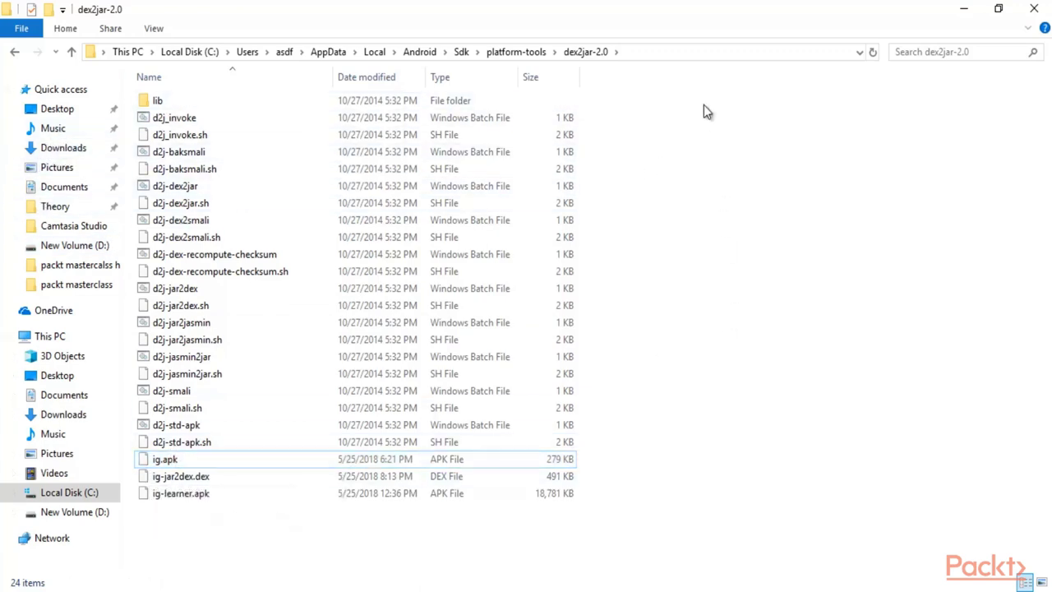
{"action": "left_click", "coordinate": [406, 460]}
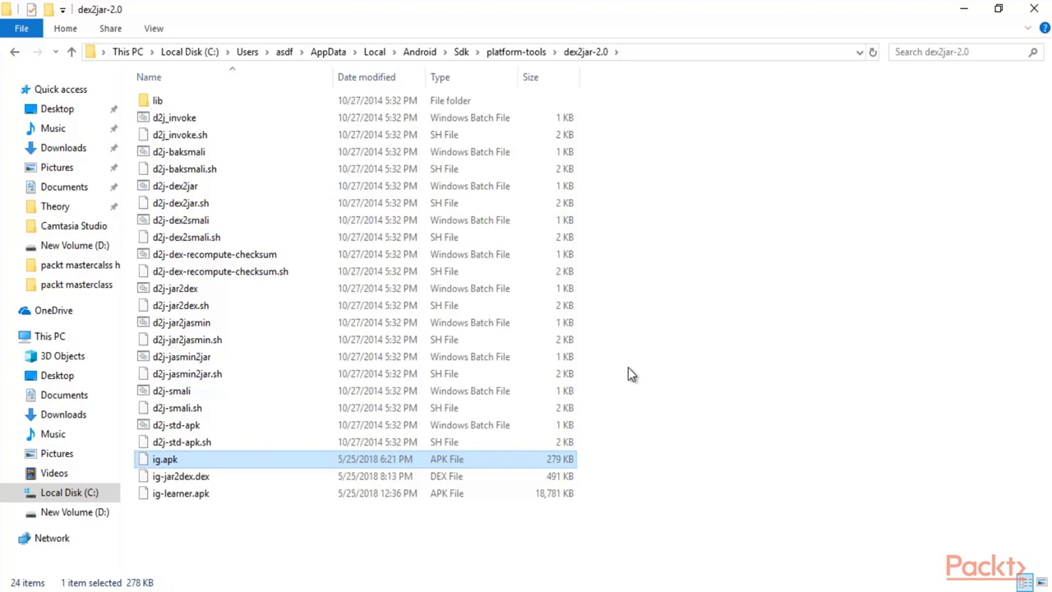
View the dex2jar-2.0 folder's full path in the address bar
{"action": "left_click", "coordinate": [669, 53]}
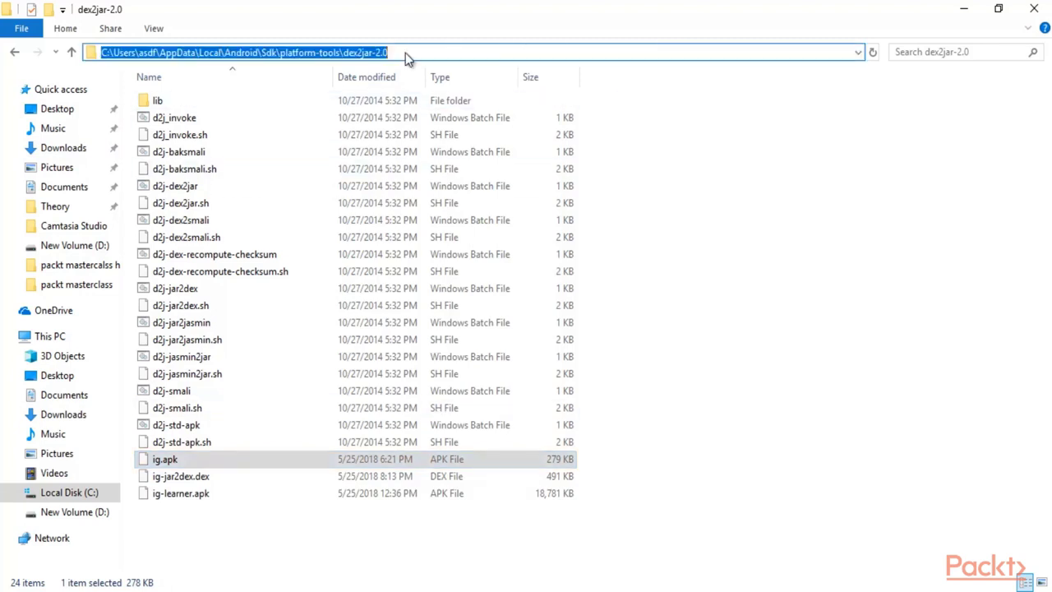
{"action": "left_click", "coordinate": [750, 160]}
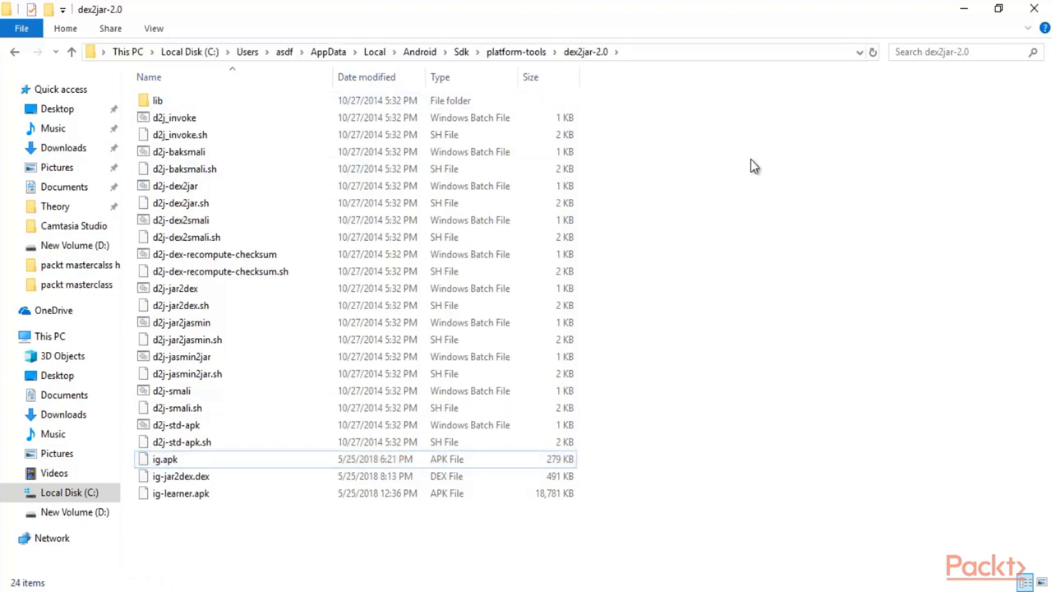
{"action": "left_click", "coordinate": [169, 462]}
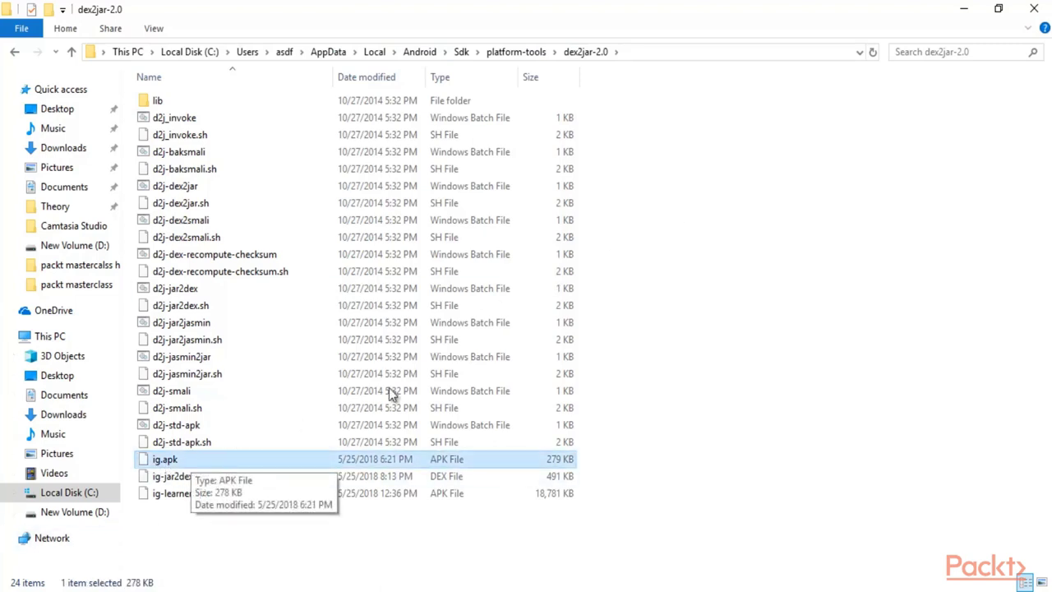
{"action": "left_click", "coordinate": [772, 298]}
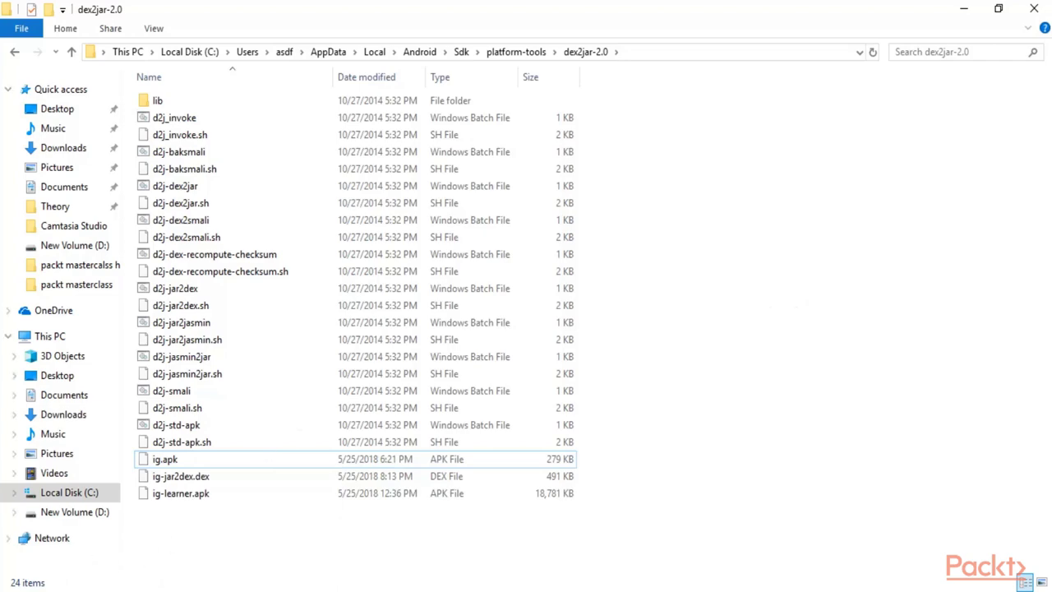
{"action": "key", "text": "super"}
Open the console and run cd Appdata/Local/Android/Sdk/platform-tools/dez2jar-2.0, which fails
{"action": "type", "text": "calc"}
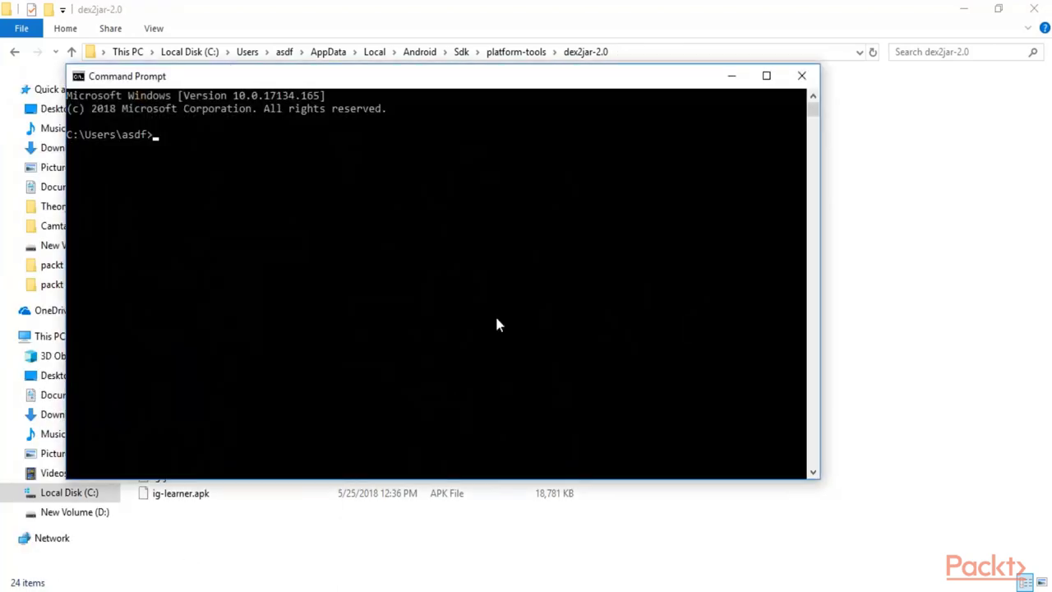
{"action": "left_click_drag", "start_coordinate": [457, 71], "coordinate": [446, 106]}
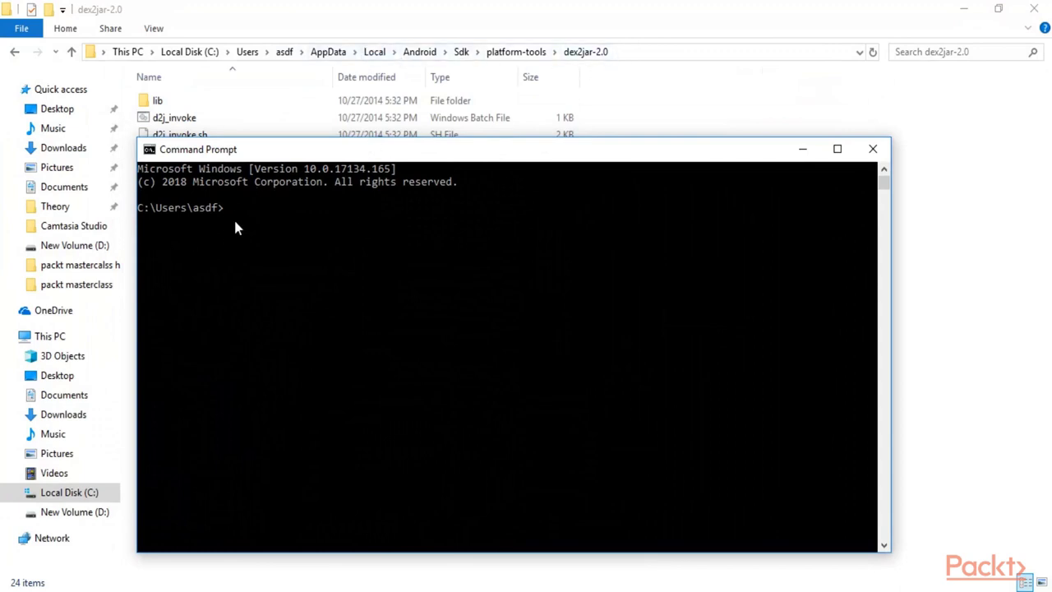
{"action": "type", "text": "cd Appdata/Local/Android"}
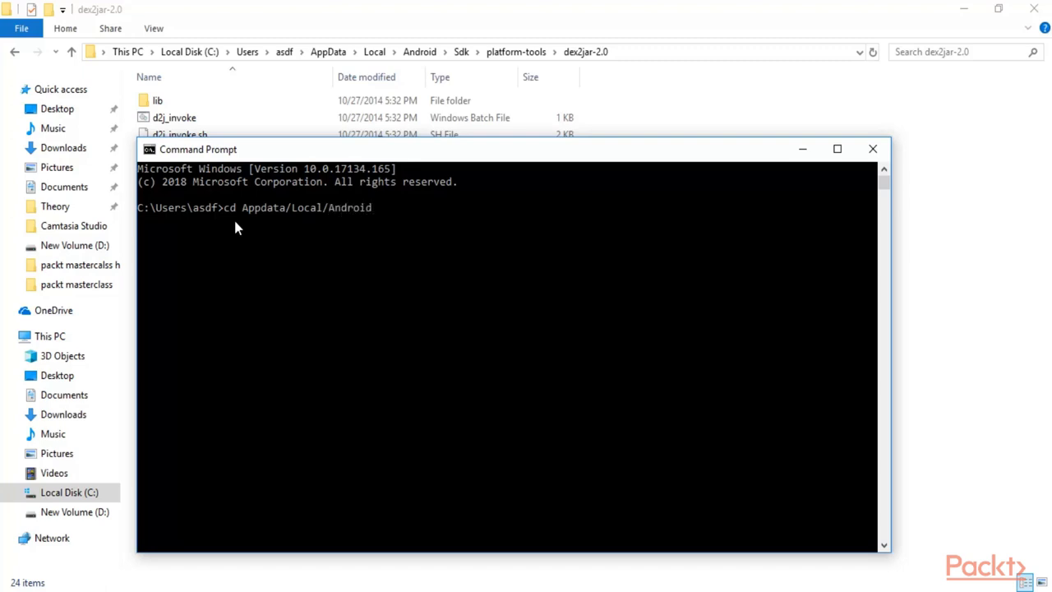
{"action": "type", "text": "/Sdk/platform-tools"}
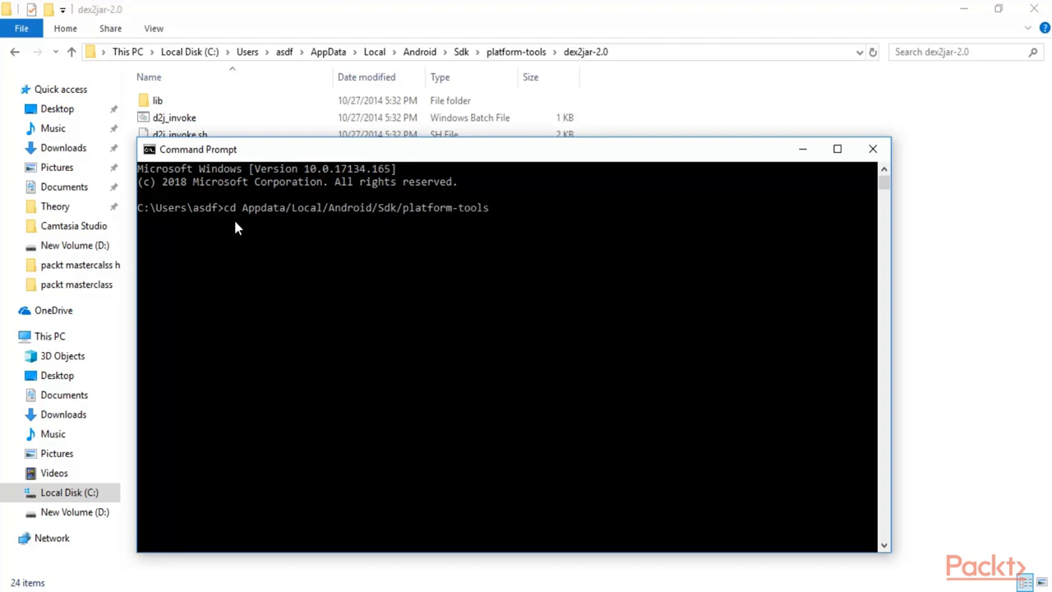
{"action": "type", "text": "/dez2jar-2.0"}
{"action": "key", "text": "Return"}
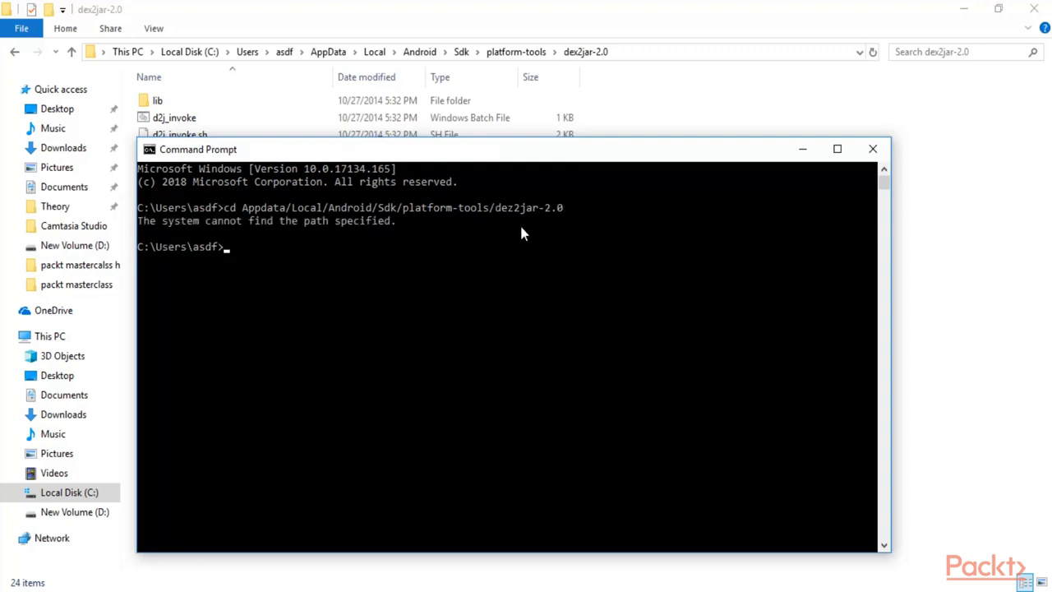
Correct dez2jar to dex2jar in the recalled cd command to enter dex2jar-2.0
{"action": "key", "text": "Up"}
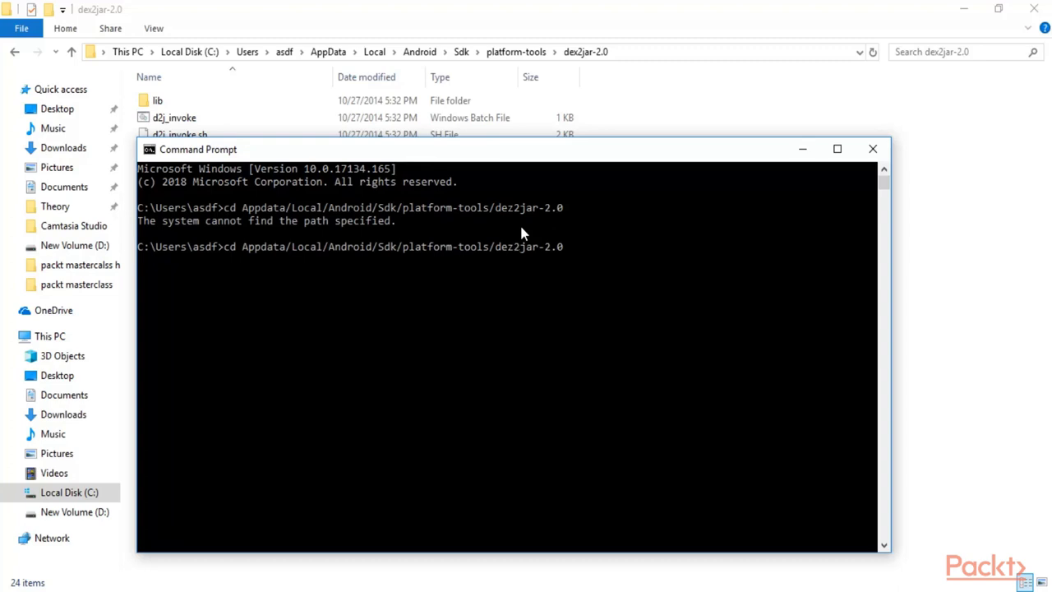
{"action": "key", "text": "BackSpace"}
{"action": "type", "text": "x"}
{"action": "key", "text": "Return"}
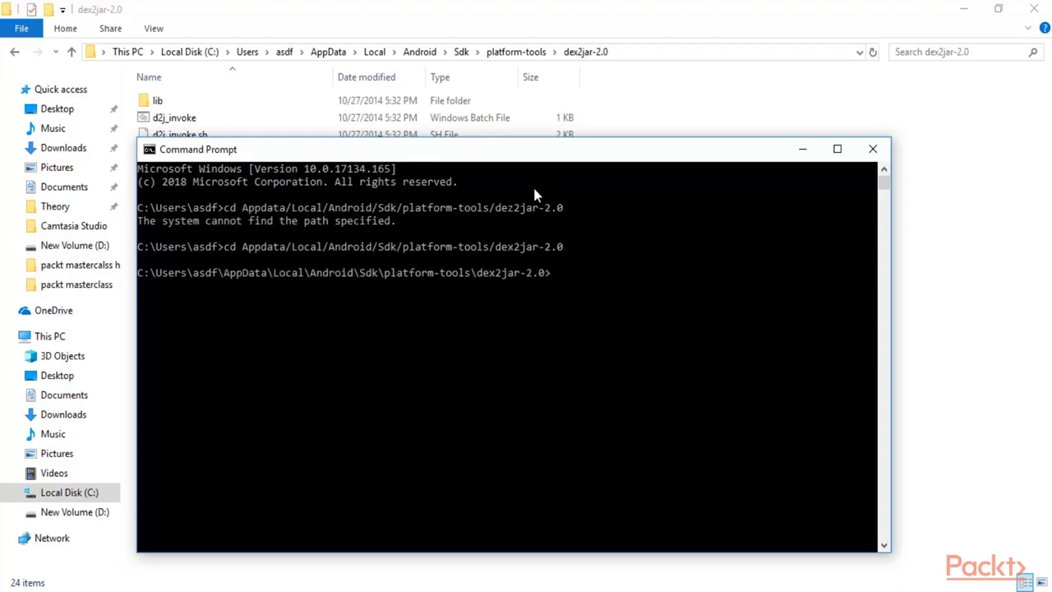
{"action": "left_click_drag", "start_coordinate": [537, 157], "coordinate": [683, 77]}
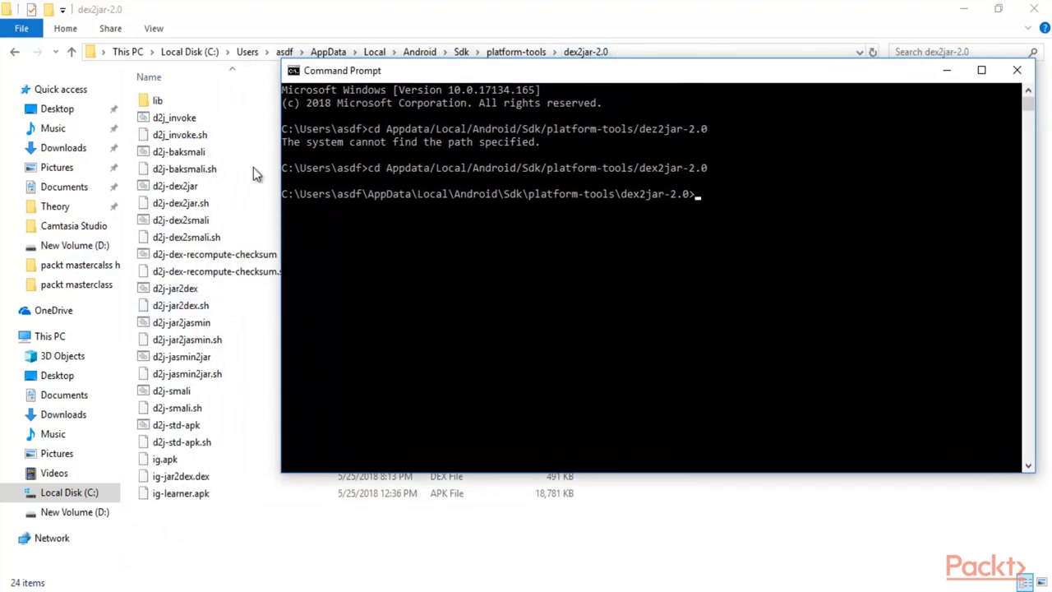
{"action": "left_click_drag", "start_coordinate": [563, 82], "coordinate": [594, 85]}
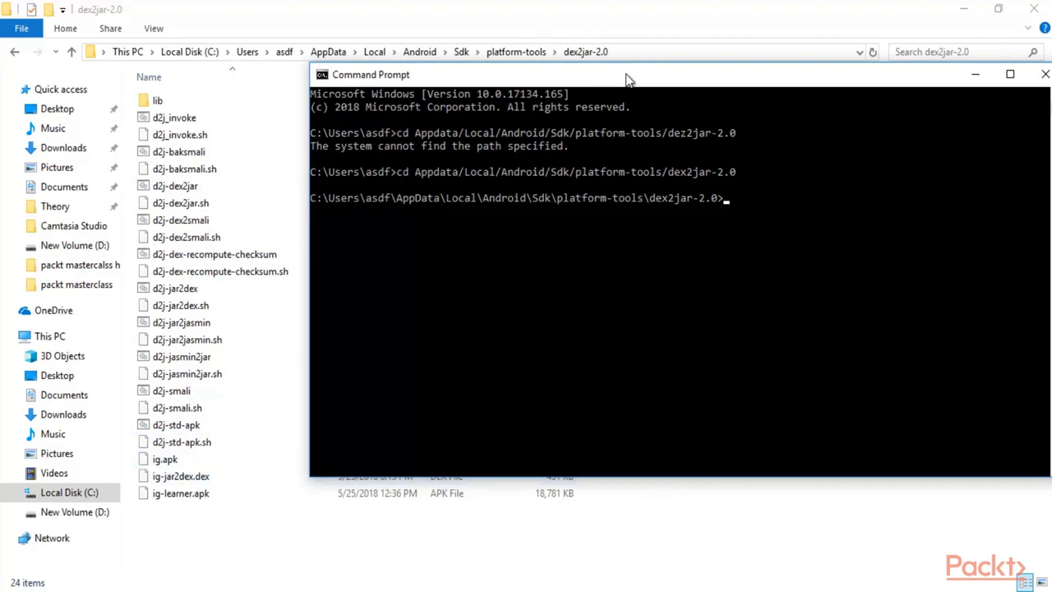
{"action": "left_click_drag", "start_coordinate": [627, 77], "coordinate": [781, 89]}
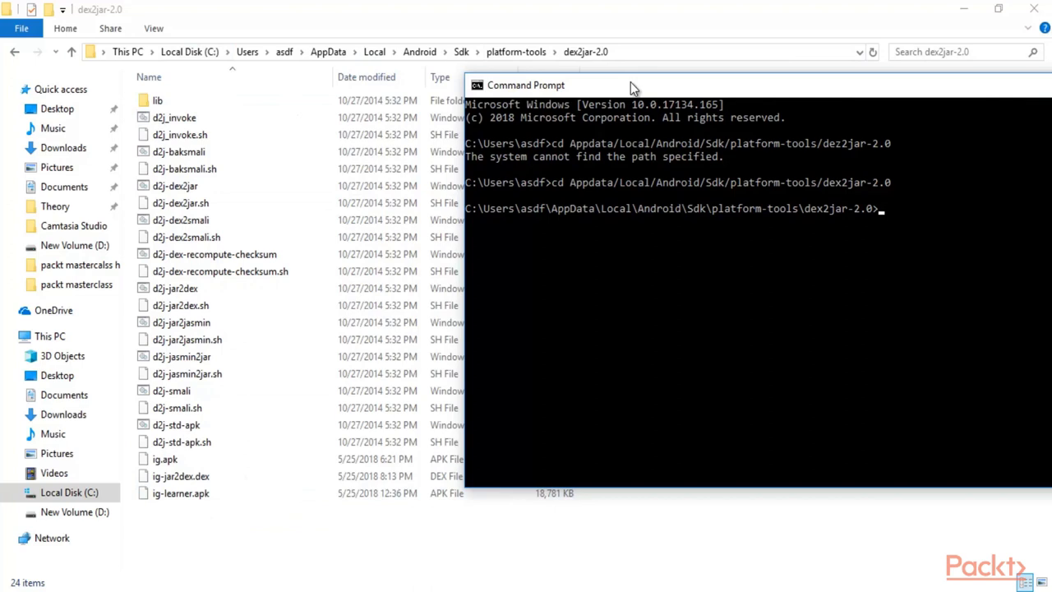
{"action": "left_click_drag", "start_coordinate": [630, 84], "coordinate": [440, 75]}
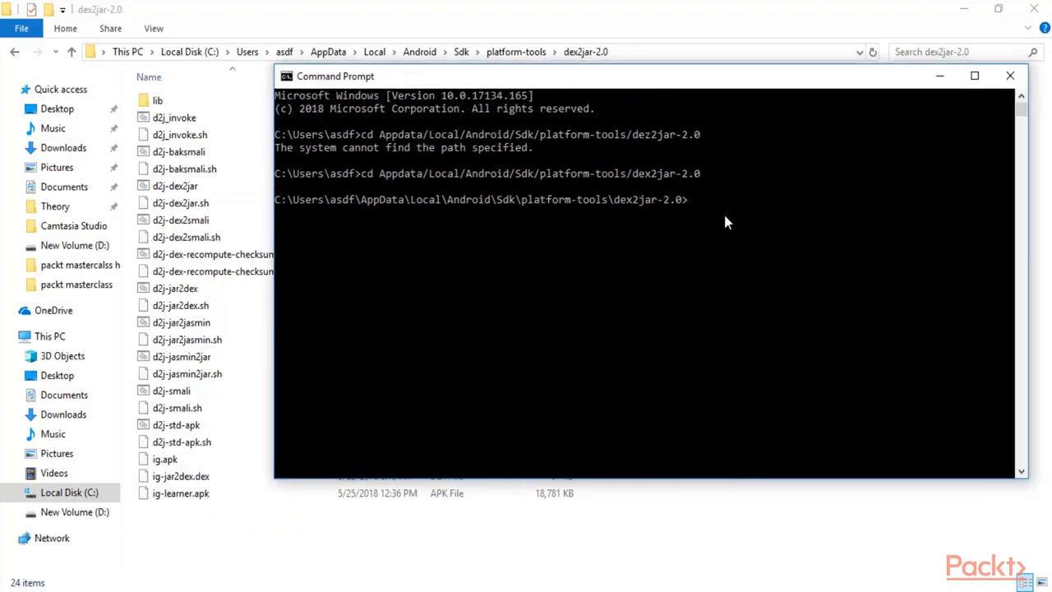
{"action": "left_click", "coordinate": [704, 203]}
{"action": "left_click", "coordinate": [703, 201]}
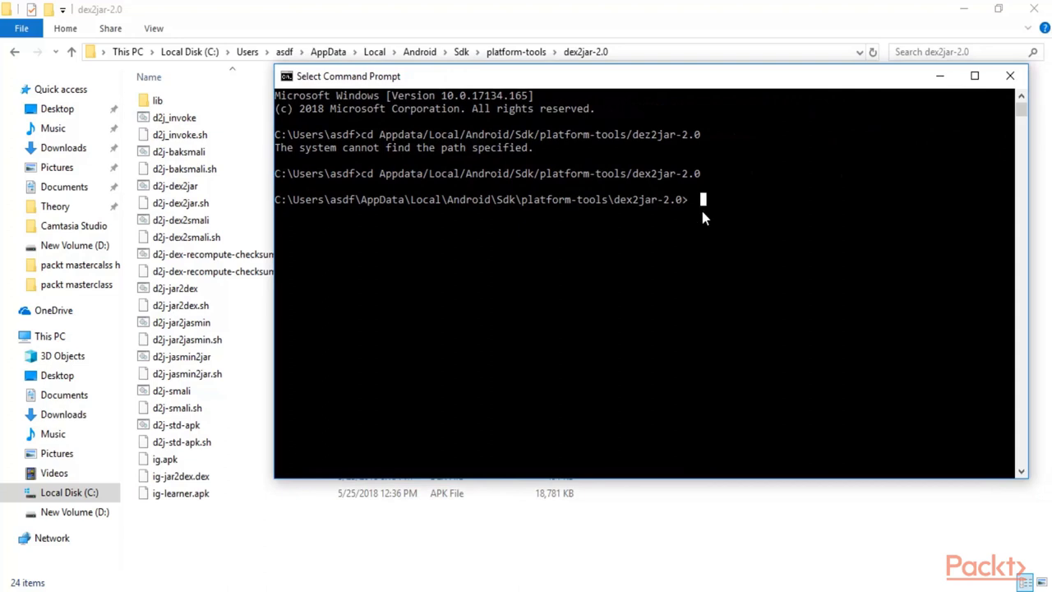
Run d2j-dex2jar "ig.apk" to convert the APK into ig-dex2jar.jar
{"action": "type", "text": "d2j-"}
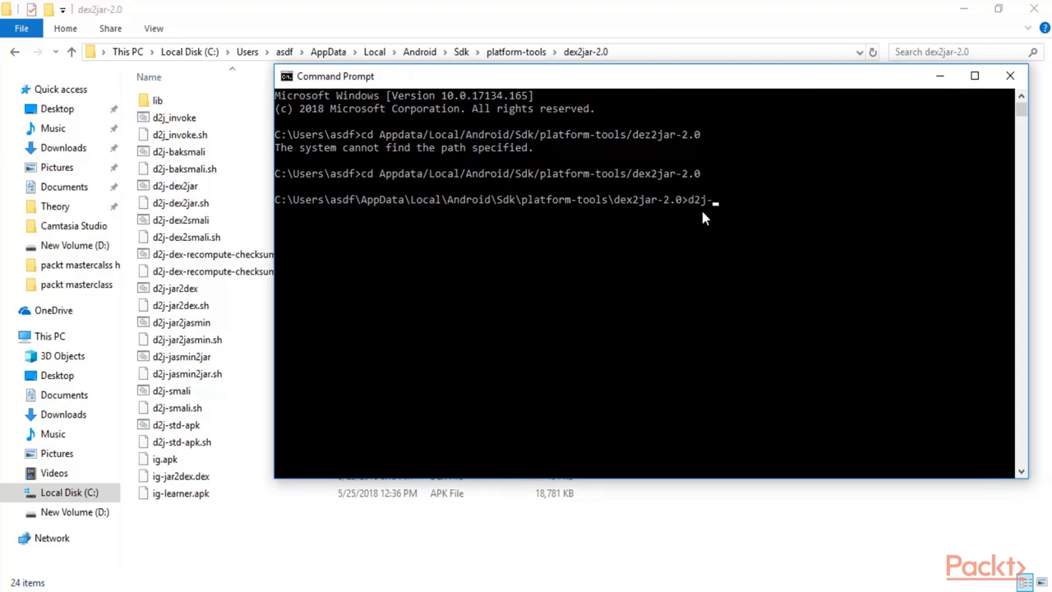
{"action": "type", "text": "dex2jar \"\""}
{"action": "key", "text": "Left"}
{"action": "type", "text": "ig.apk\""}
{"action": "key", "text": "Return"}
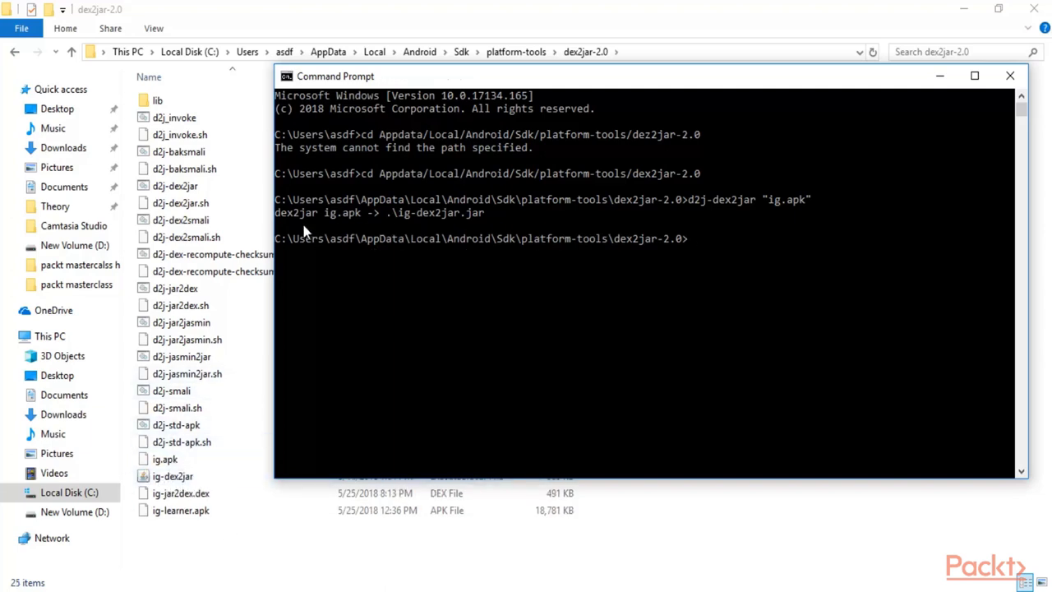
Highlight the ig-dex2jar.jar output line, then minimise Command Prompt to show the folder
{"action": "left_click_drag", "start_coordinate": [279, 213], "coordinate": [485, 212]}
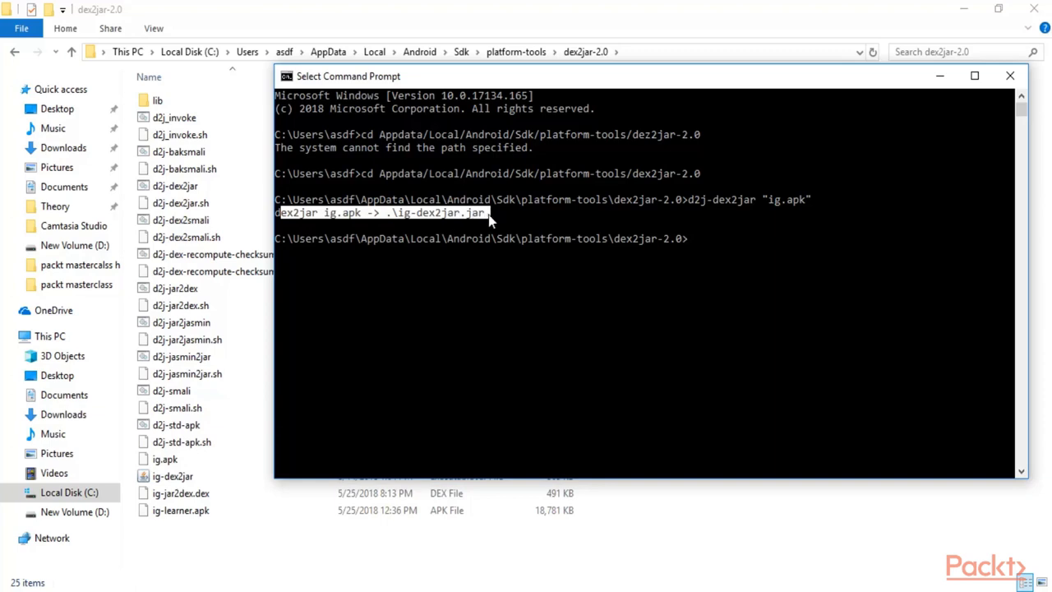
{"action": "left_click", "coordinate": [473, 215]}
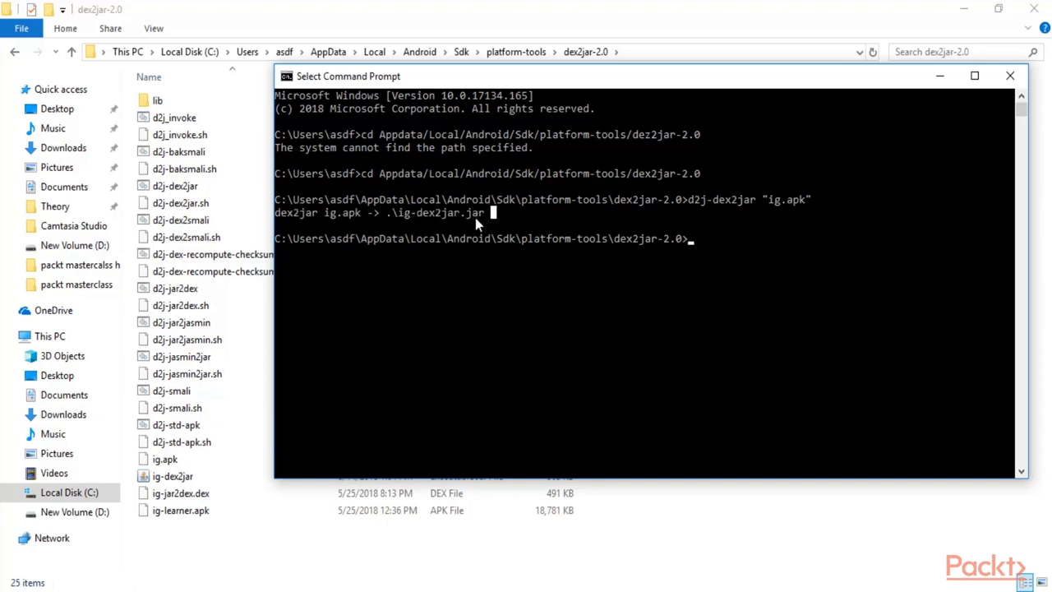
{"action": "left_click_drag", "start_coordinate": [492, 213], "coordinate": [401, 214]}
{"action": "left_click", "coordinate": [573, 212]}
{"action": "left_click", "coordinate": [942, 76]}
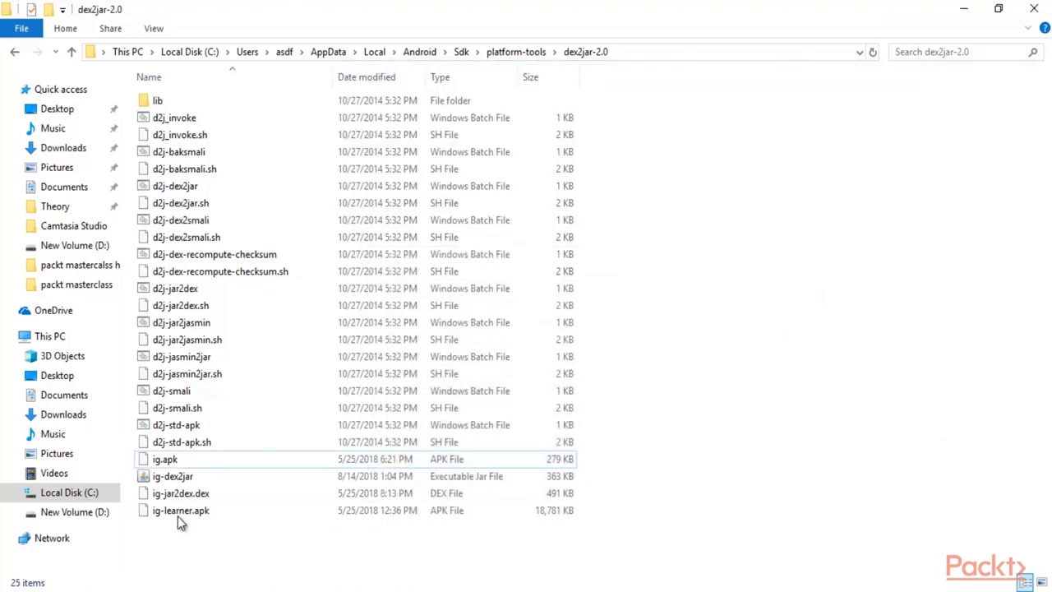
{"action": "left_click", "coordinate": [171, 478]}
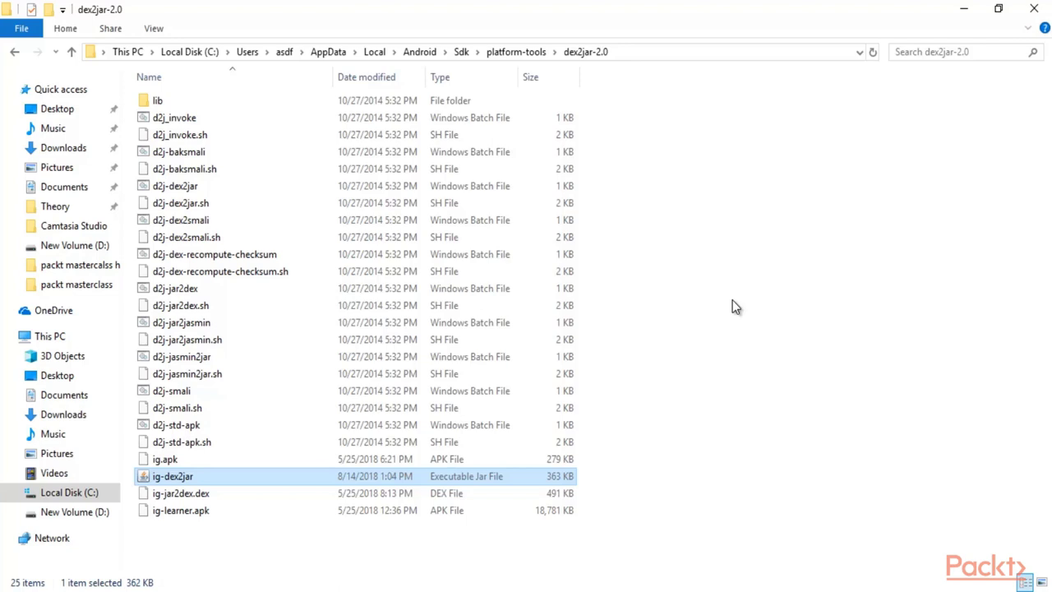
{"action": "left_click", "coordinate": [732, 300]}
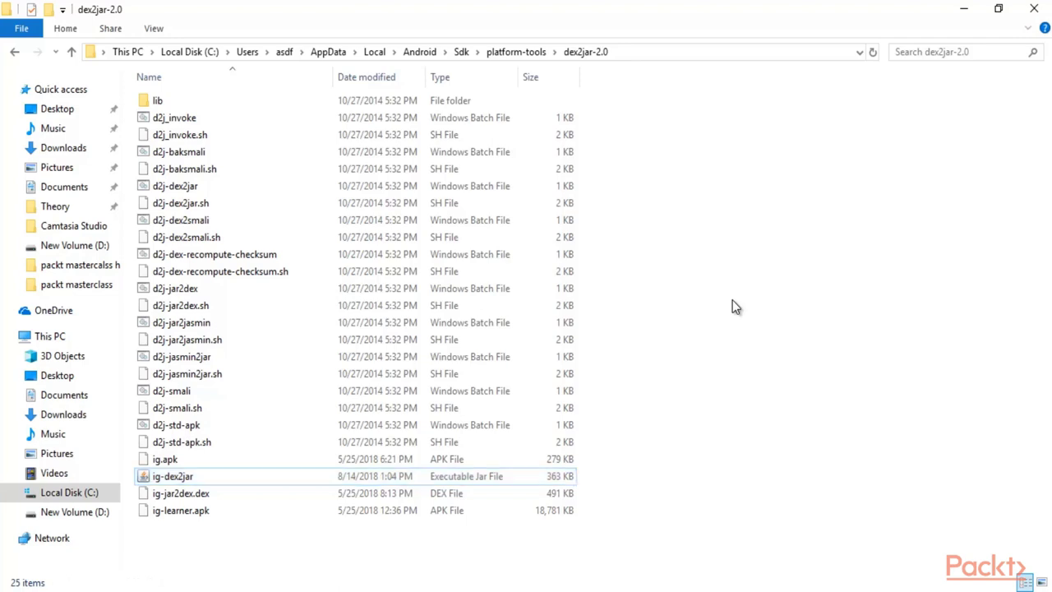